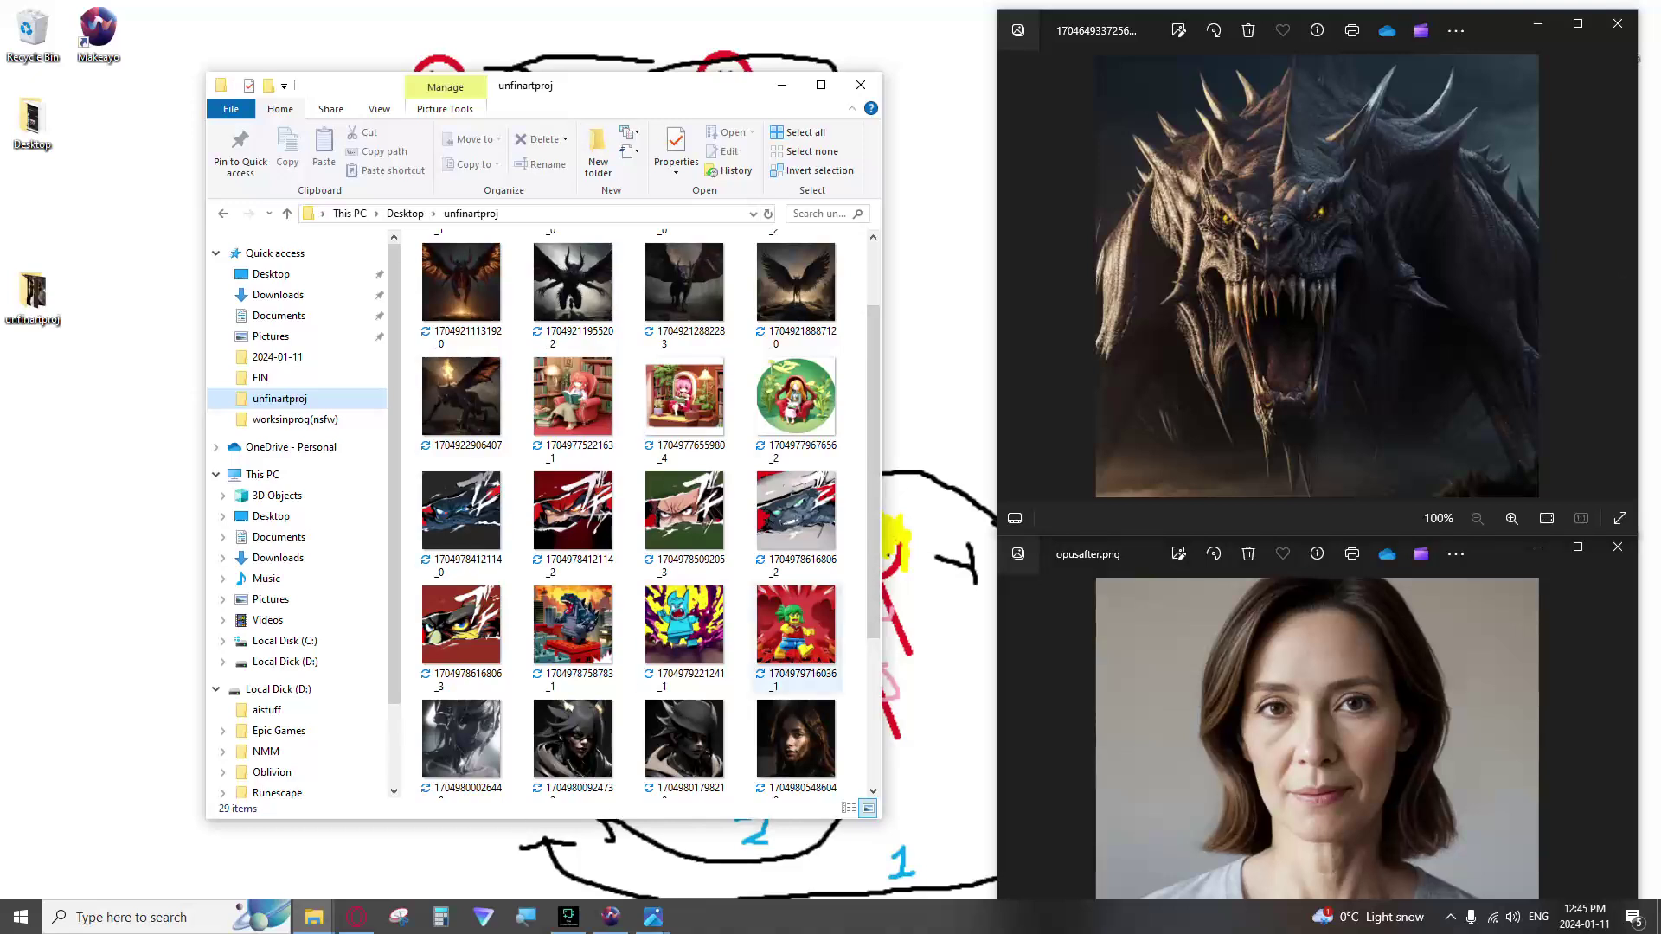
# Step: Close the Makeayo window and show the makeayo.com website in the browser
pyautogui.click(611, 917)
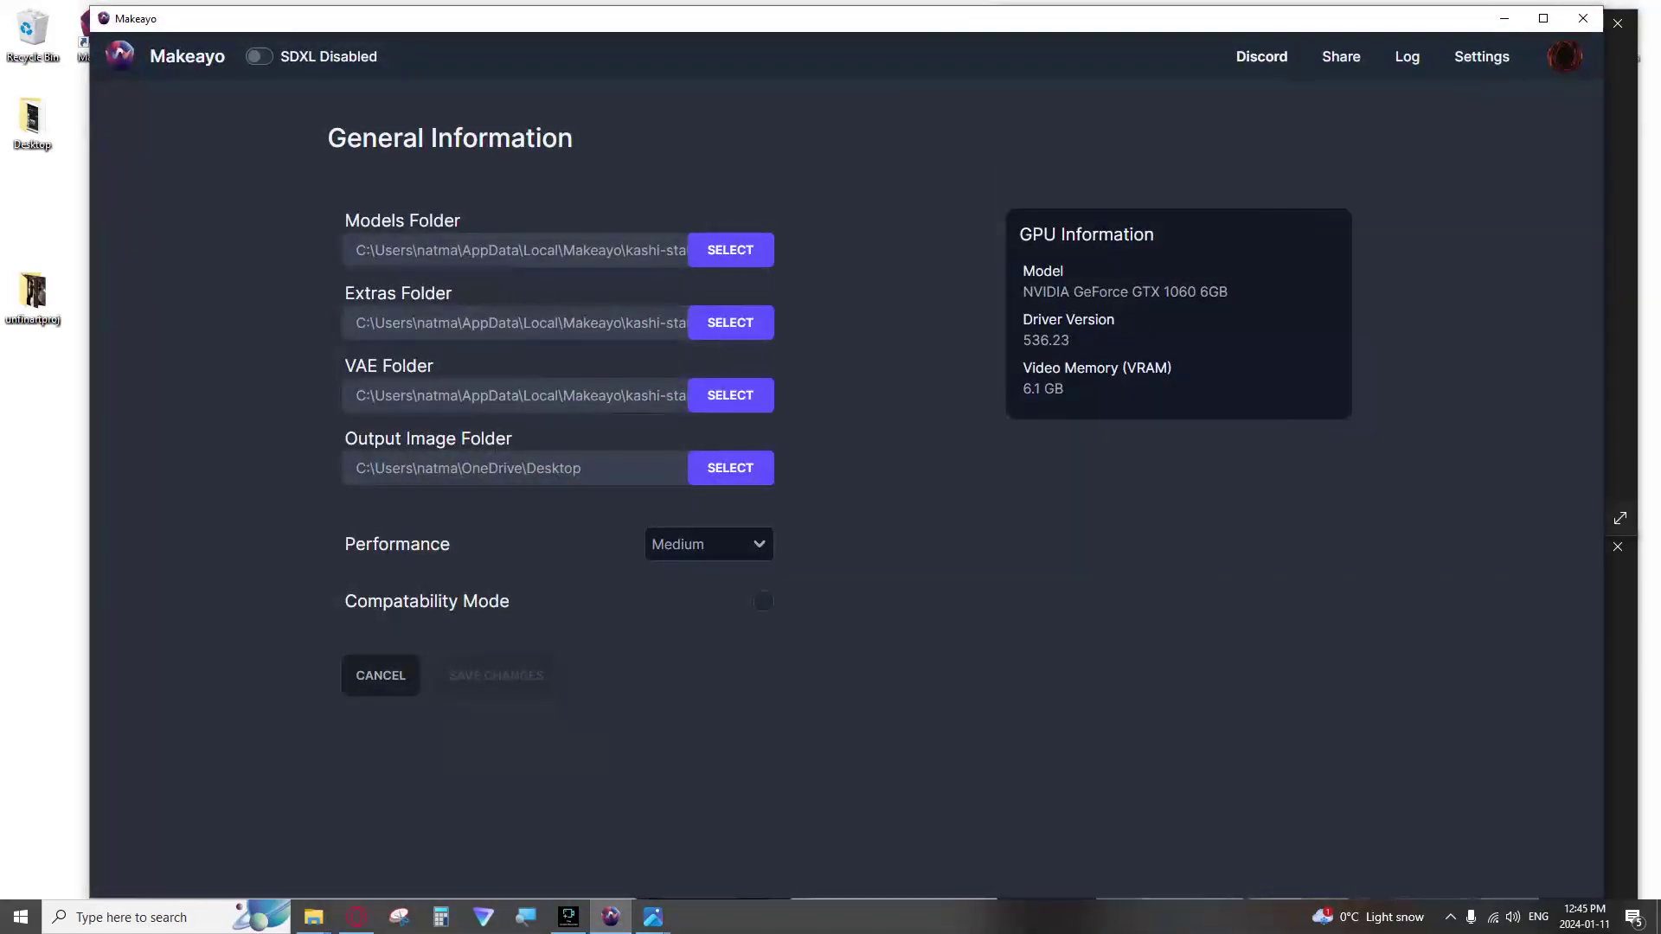
pyautogui.click(1583, 18)
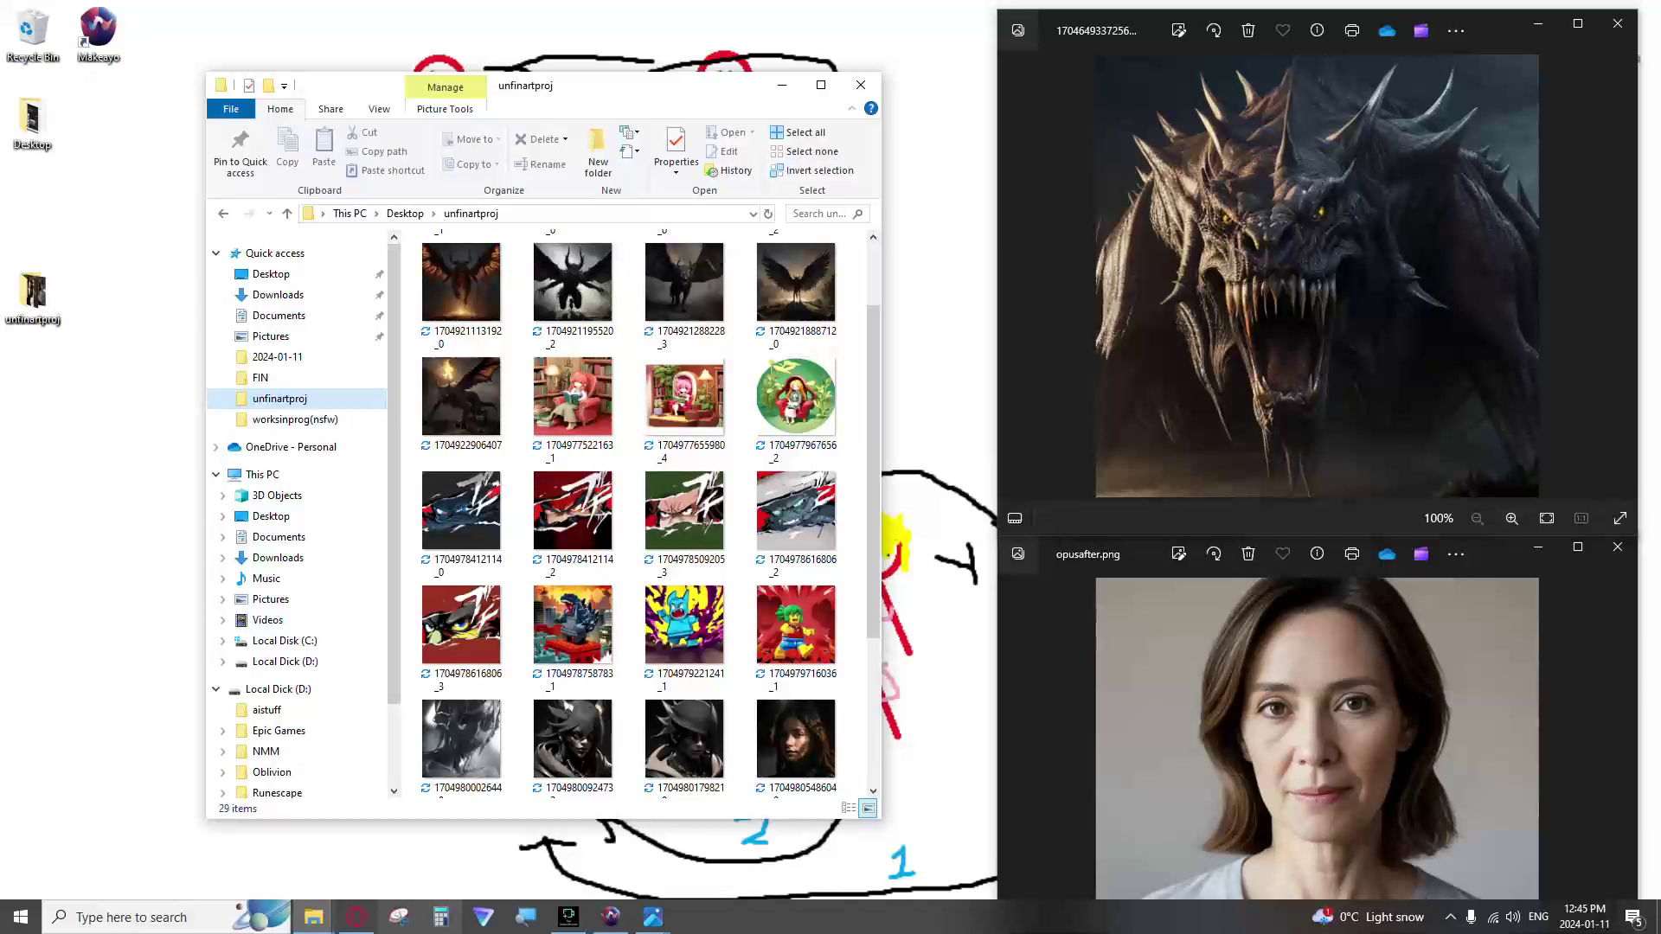
pyautogui.click(356, 917)
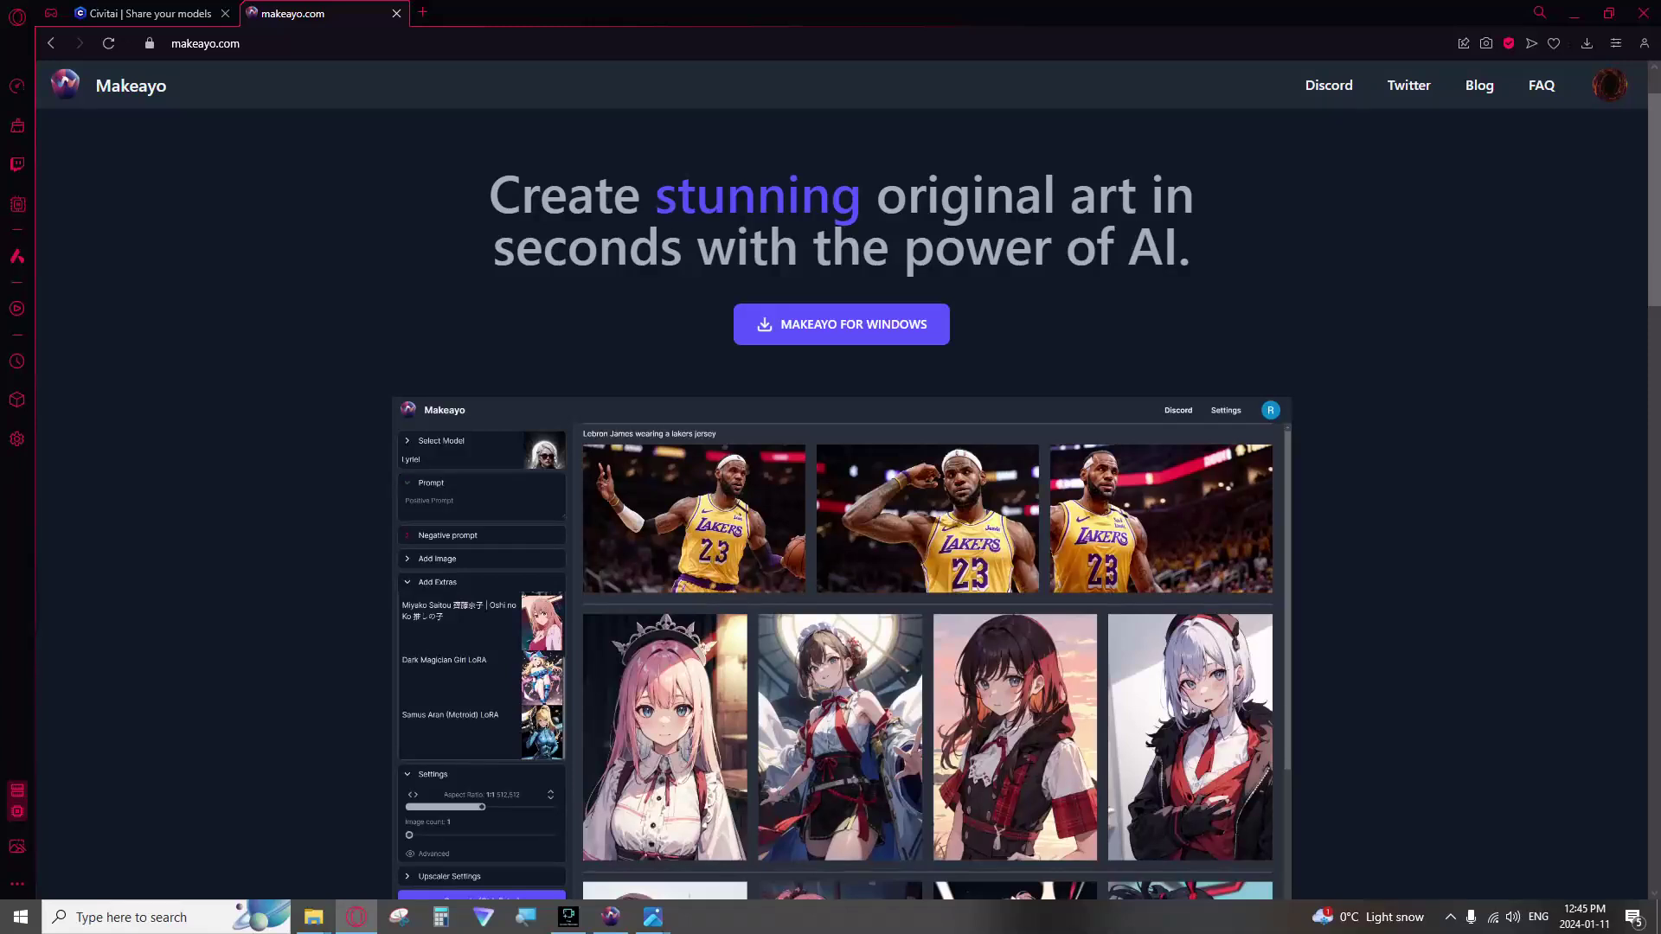
pyautogui.click(206, 43)
pyautogui.click(260, 164)
# Step: Switch to the Makeayo app and return to its home screen
pyautogui.click(610, 917)
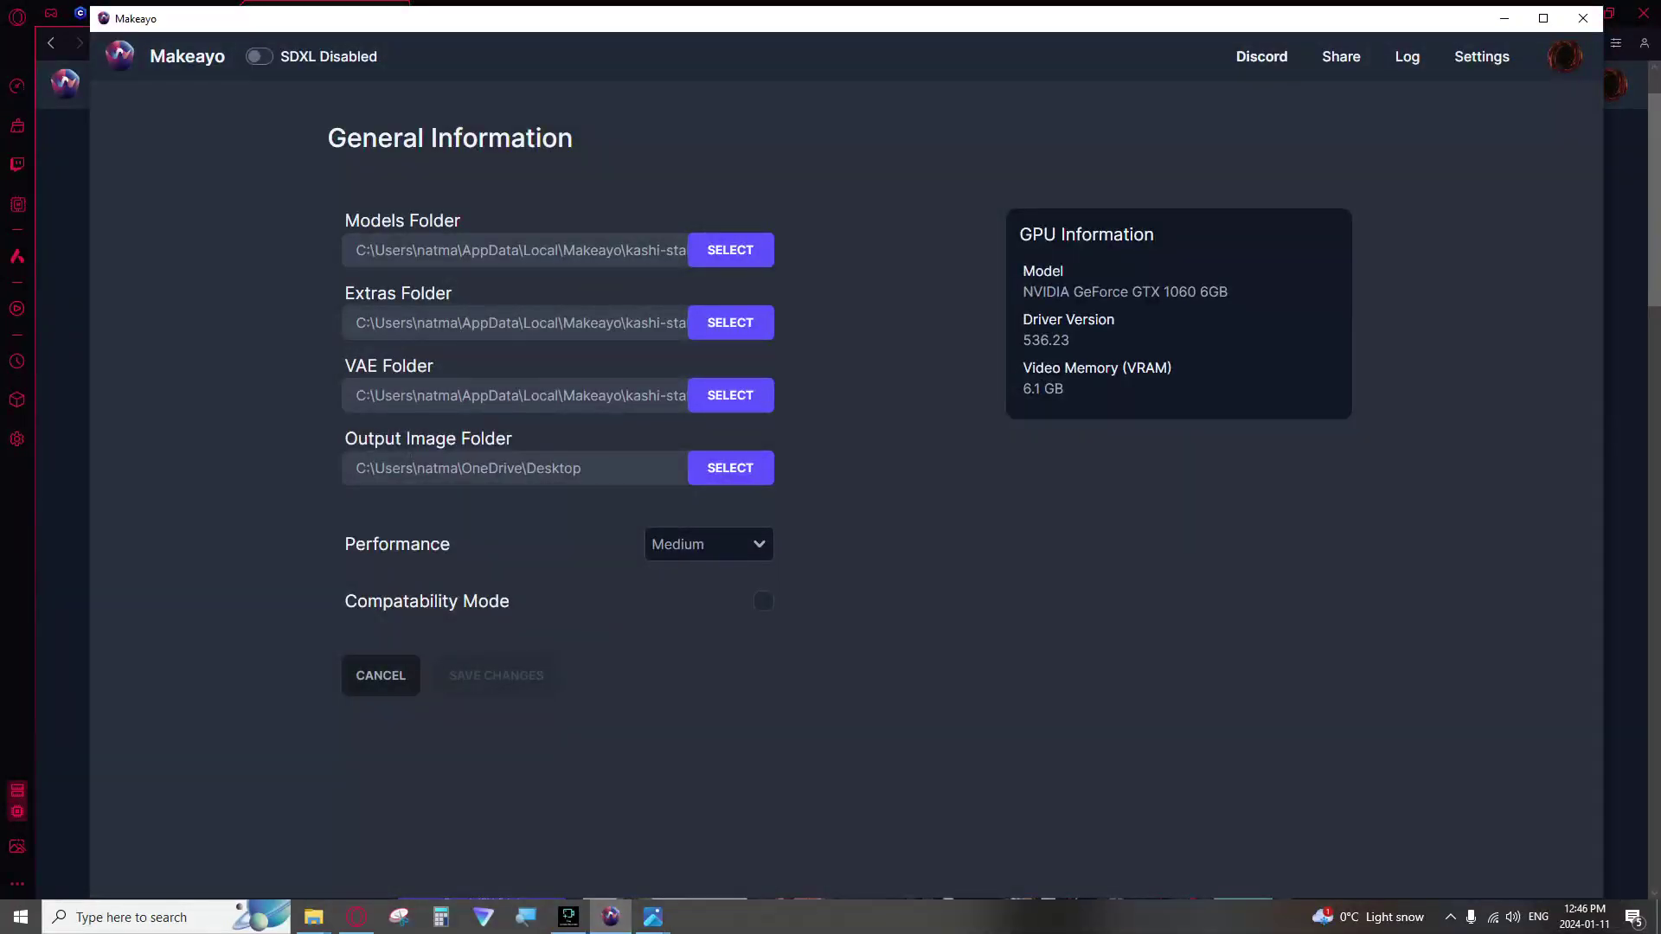
pyautogui.click(165, 57)
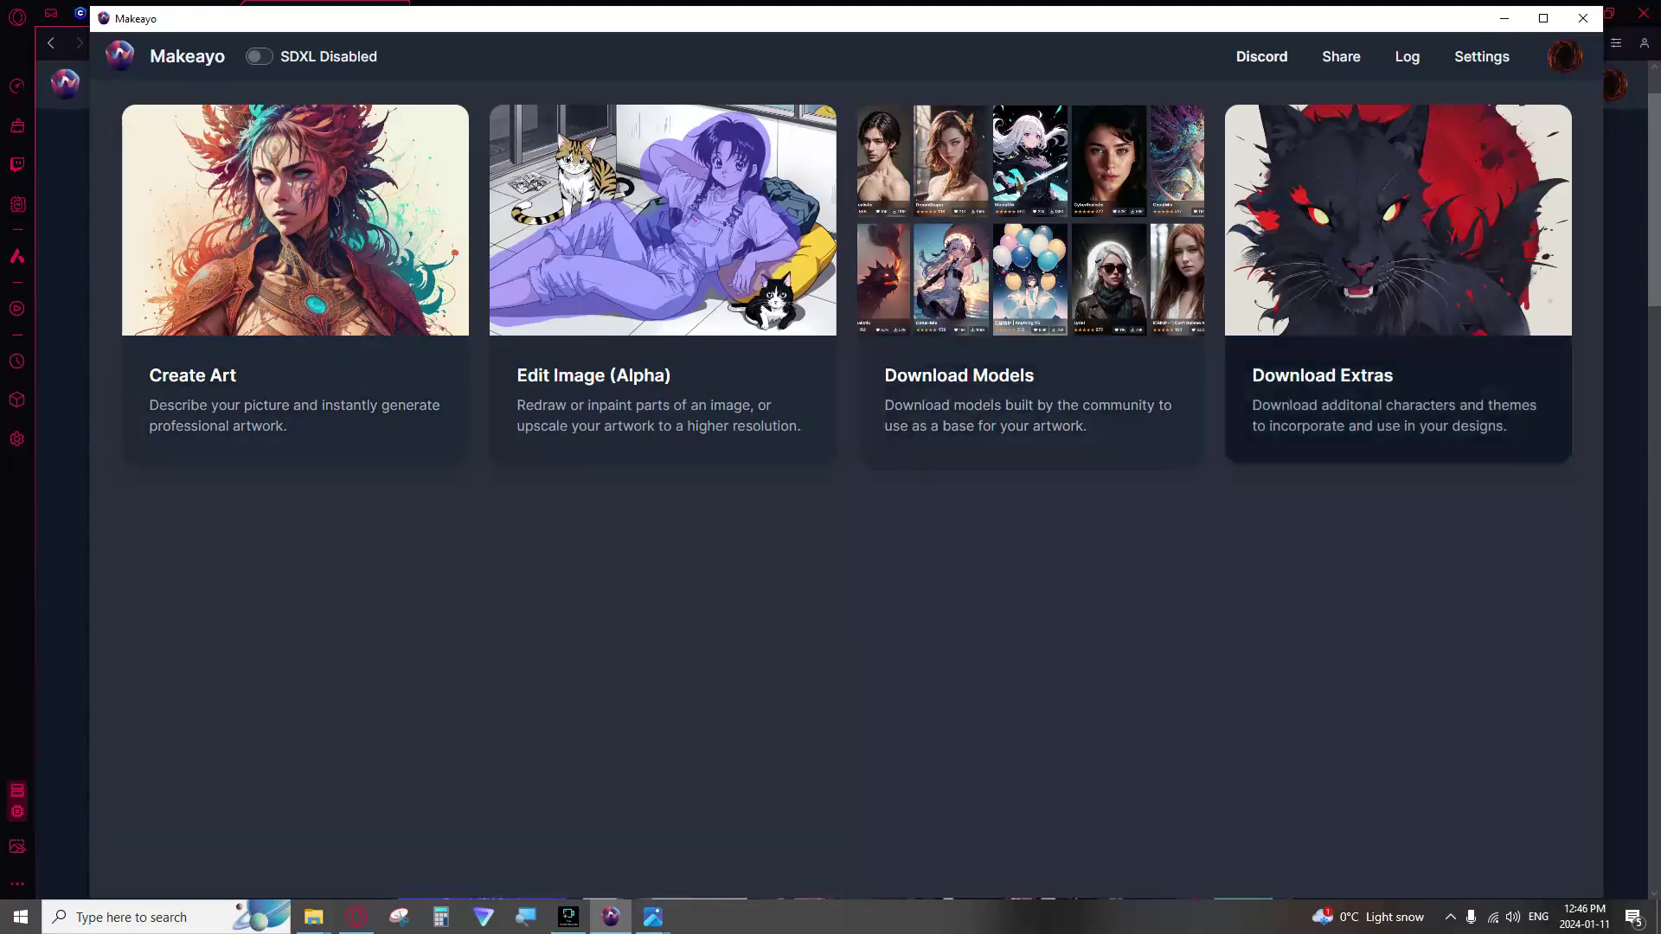
# Step: Show the Civitai search results for anime models in the browser
pyautogui.click(356, 917)
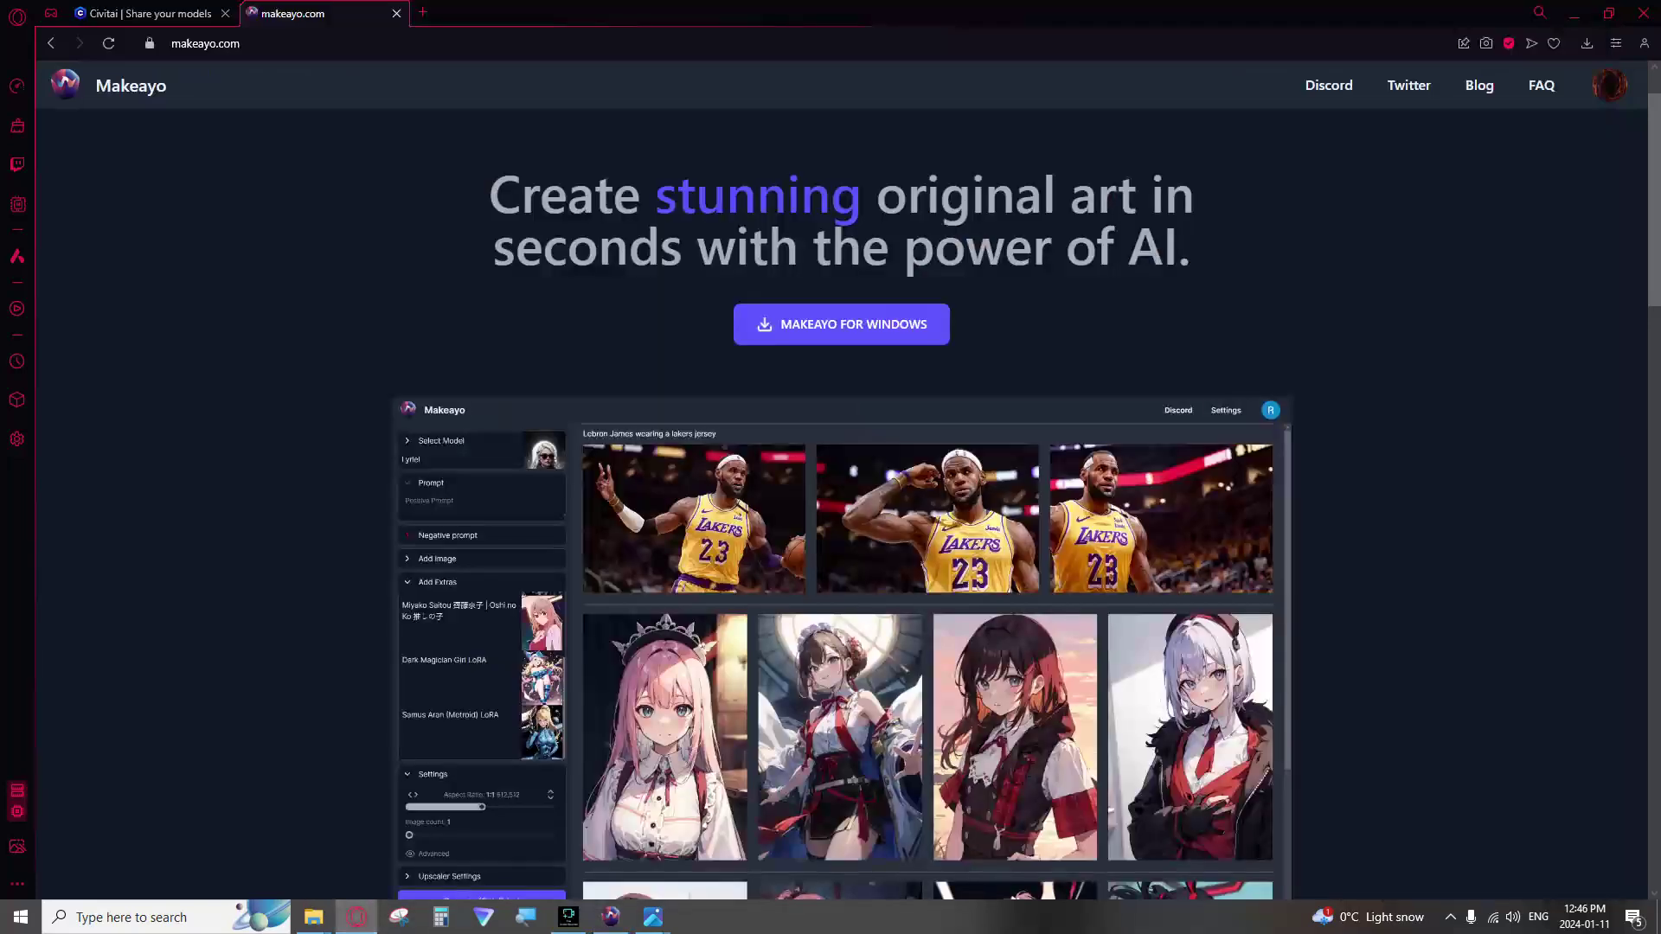
pyautogui.click(151, 14)
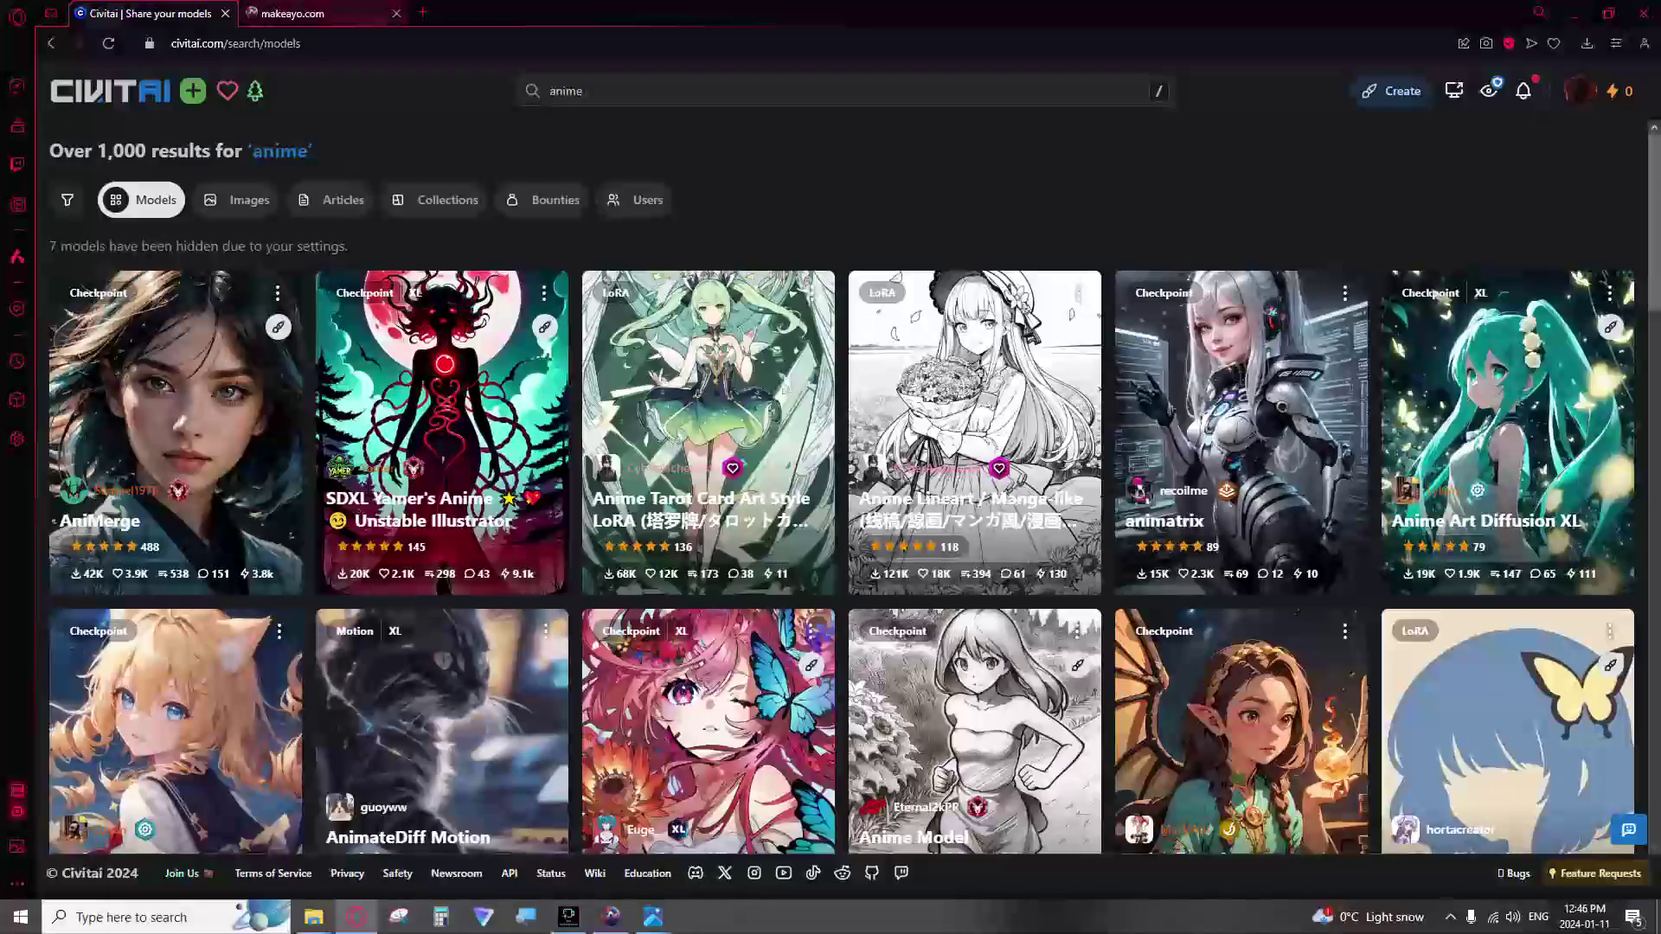
pyautogui.press('/')
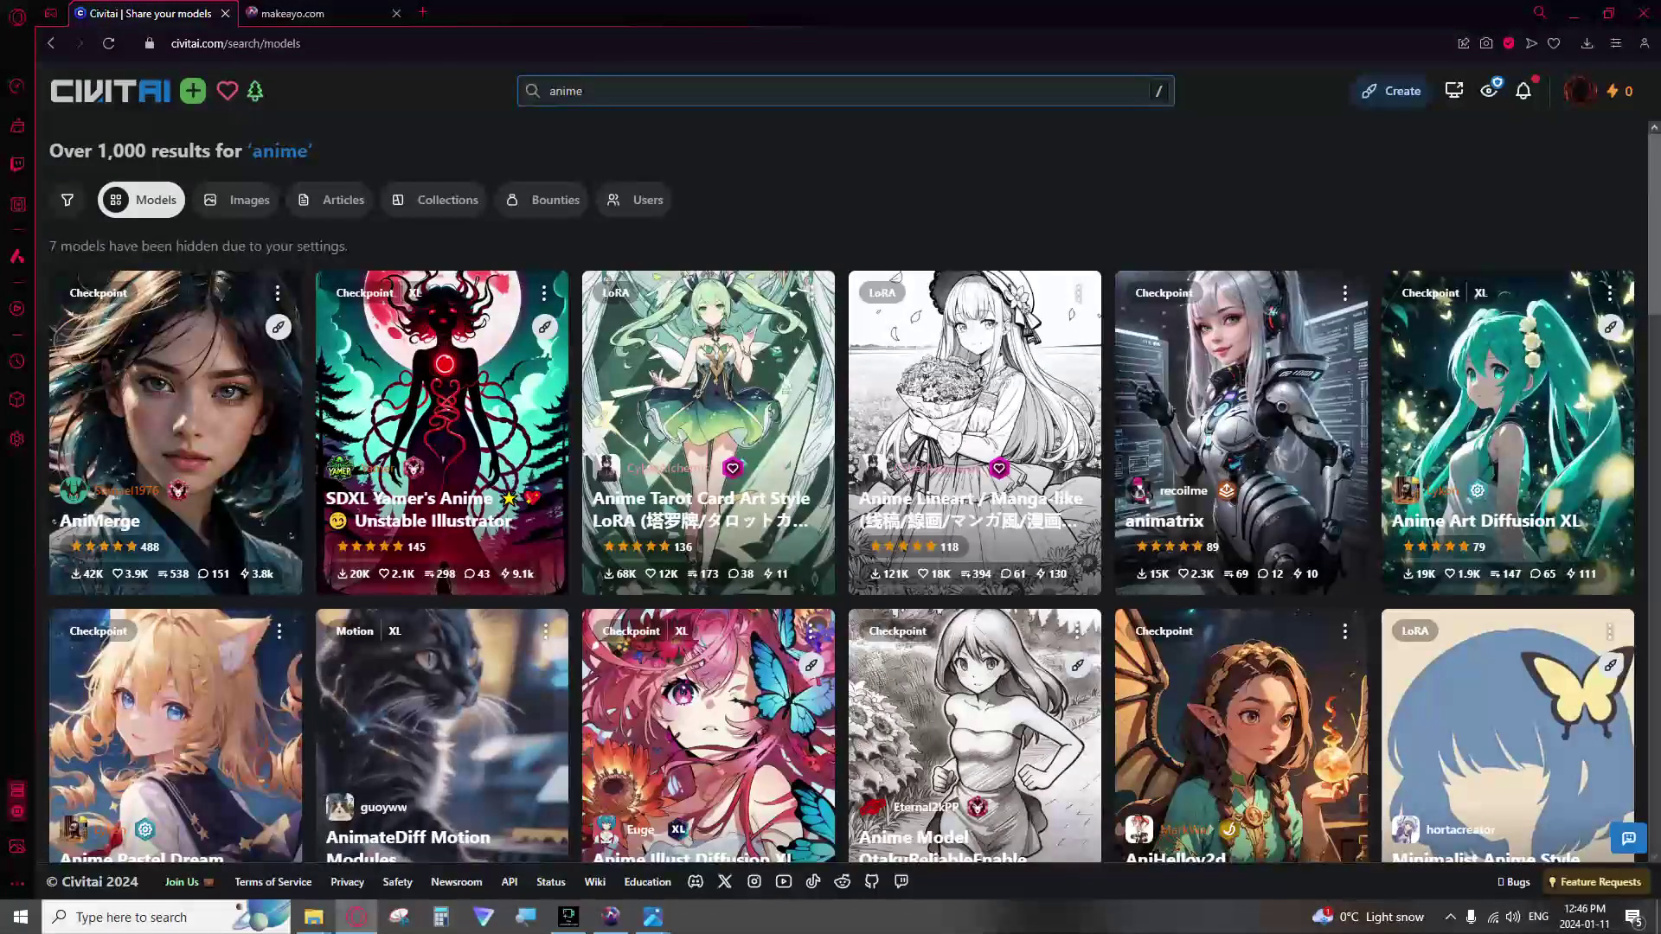
pyautogui.click(509, 115)
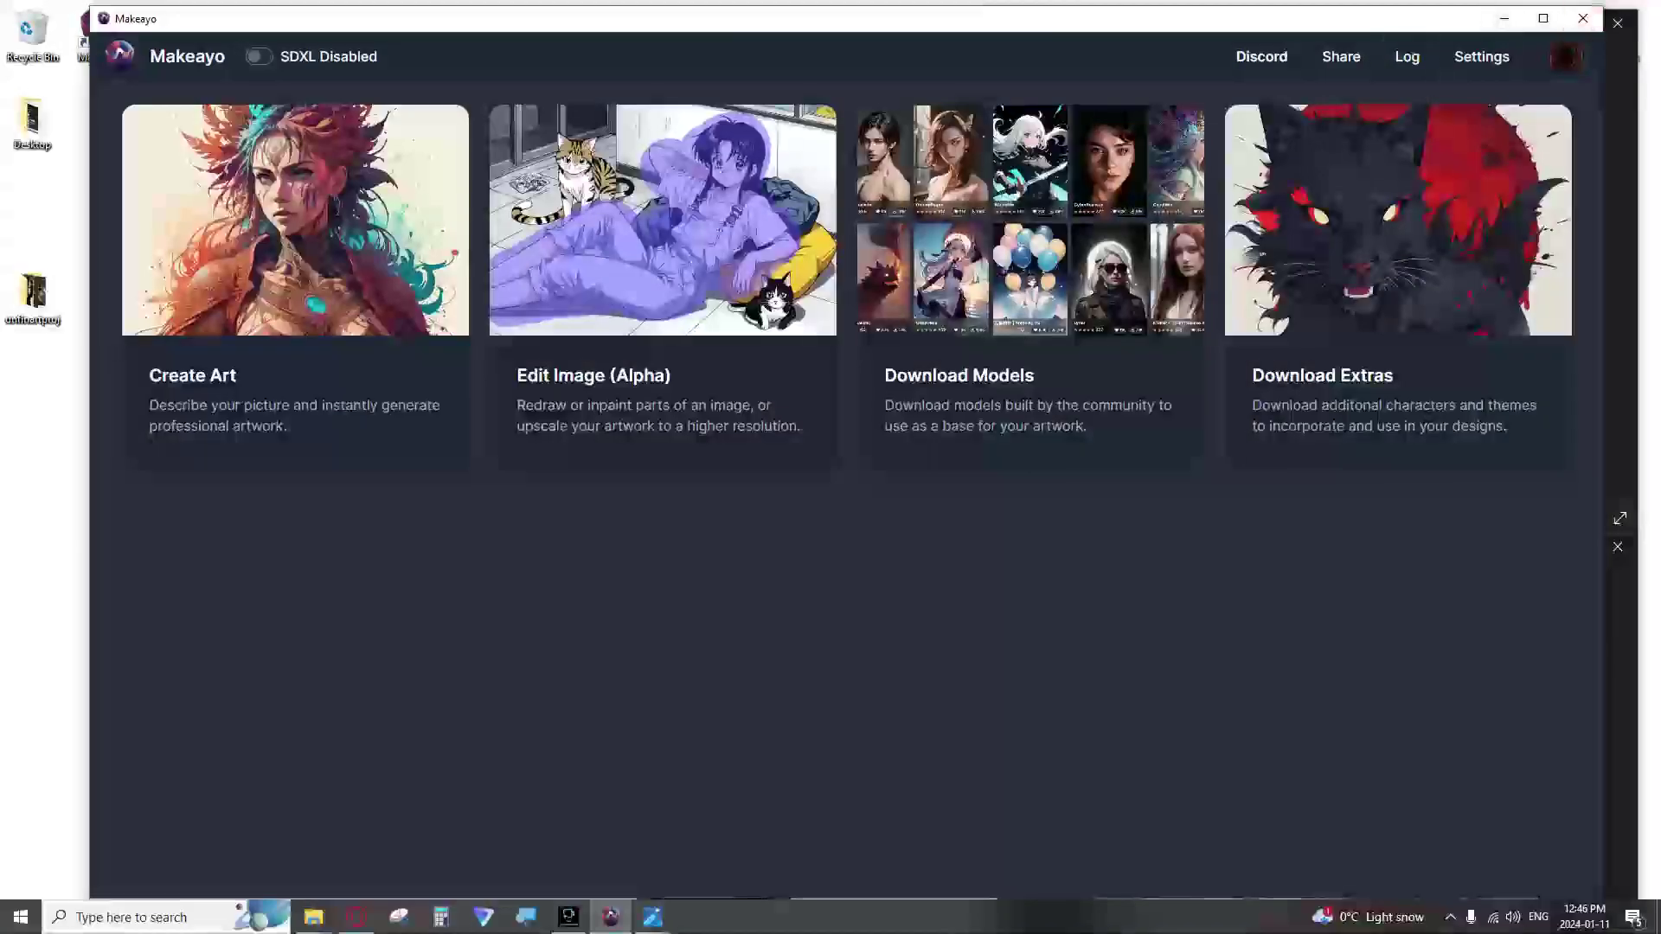
# Step: Shift the Makeayo window away from the desktop icons and minimize the unfinartproj folder window
pyautogui.moveTo(343, 19); pyautogui.dragTo(573, 38)
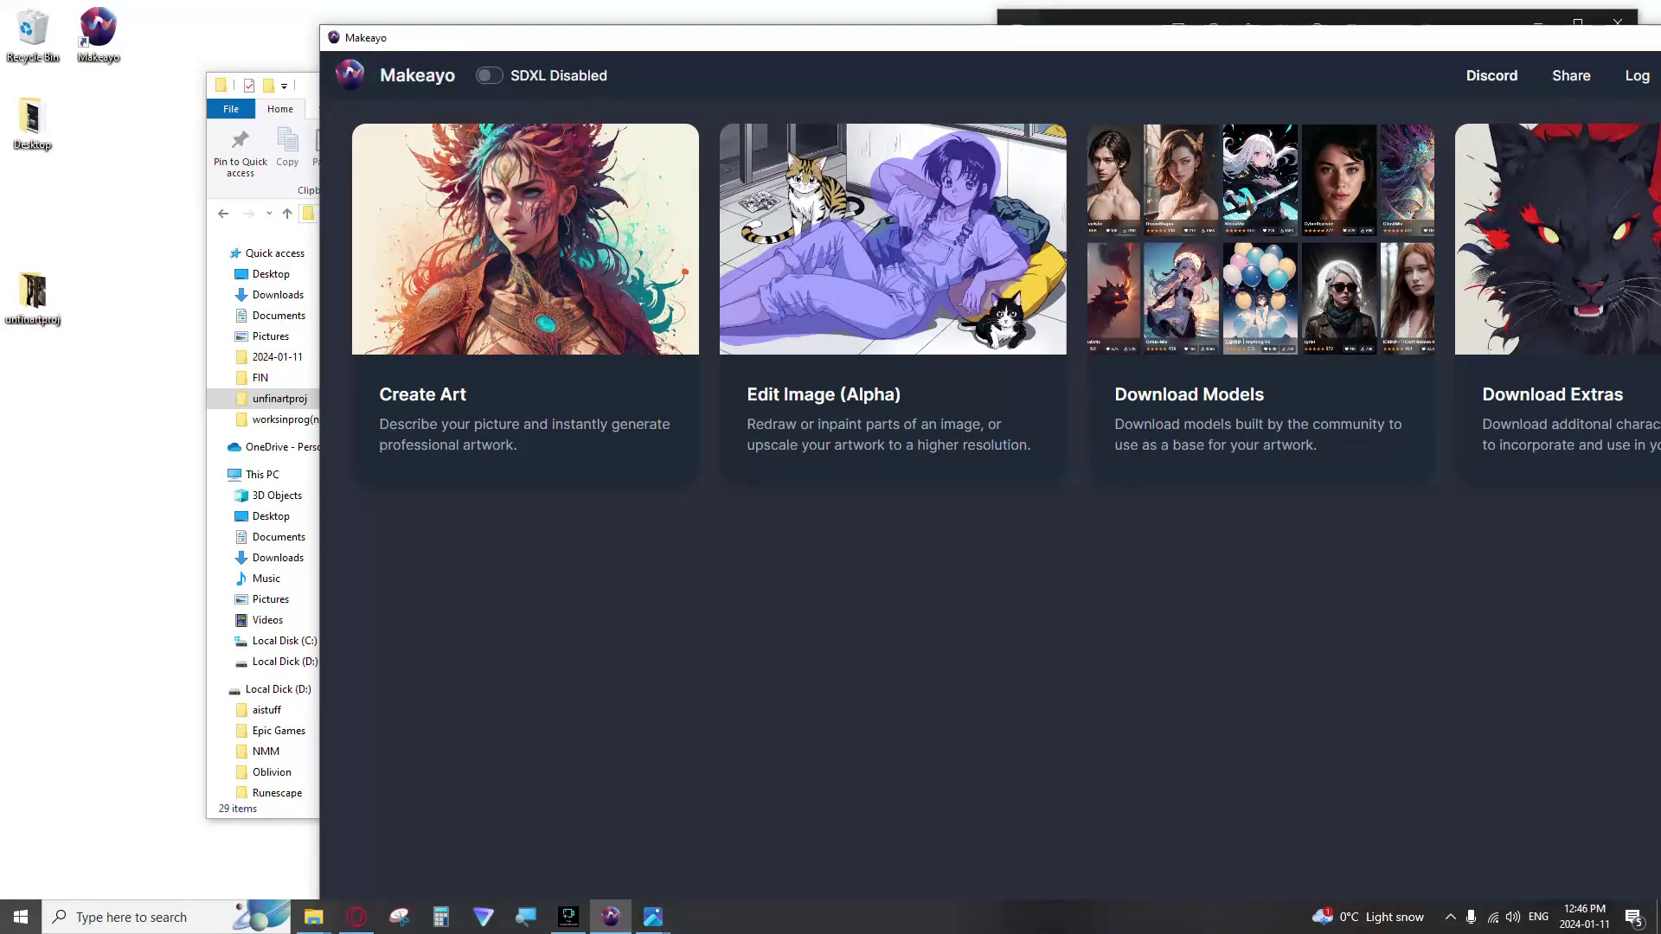
pyautogui.click(308, 84)
pyautogui.click(781, 85)
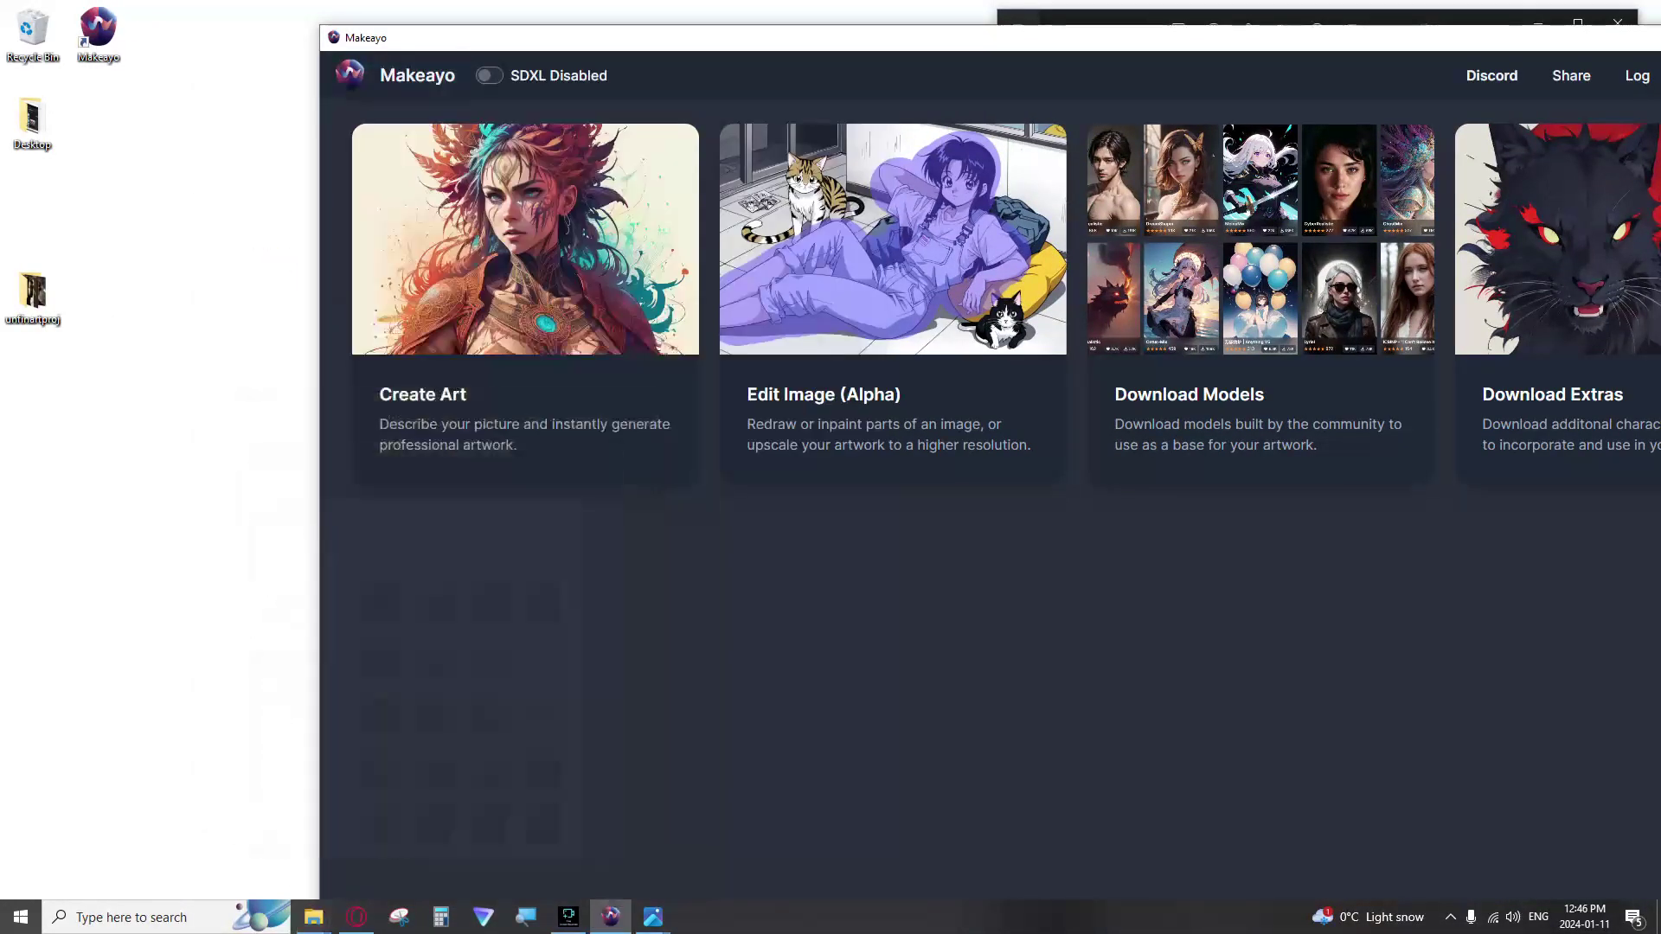
# Step: Open the file location of the Makeayo desktop shortcut and move the folder window over the app
pyautogui.click(98, 35)
pyautogui.rightClick(98, 33)
pyautogui.click(147, 70)
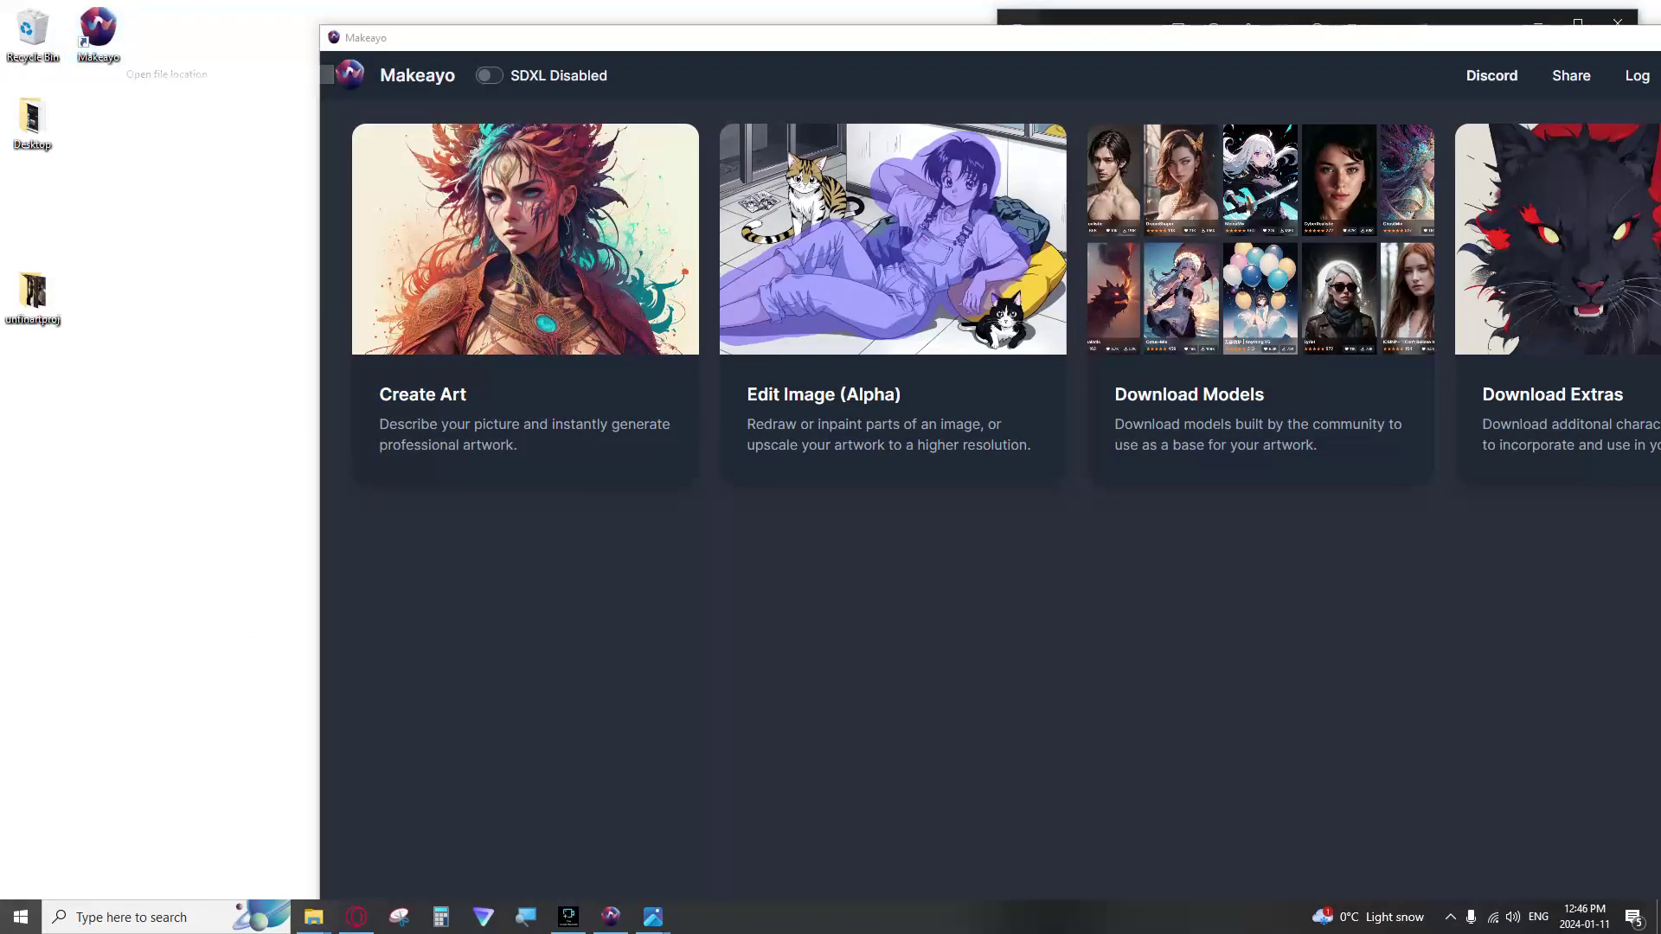
pyautogui.moveTo(675, 107); pyautogui.dragTo(978, 99)
# Step: Navigate through kashi-stable-diffusion-webui-master to the models folder
pyautogui.click(848, 479)
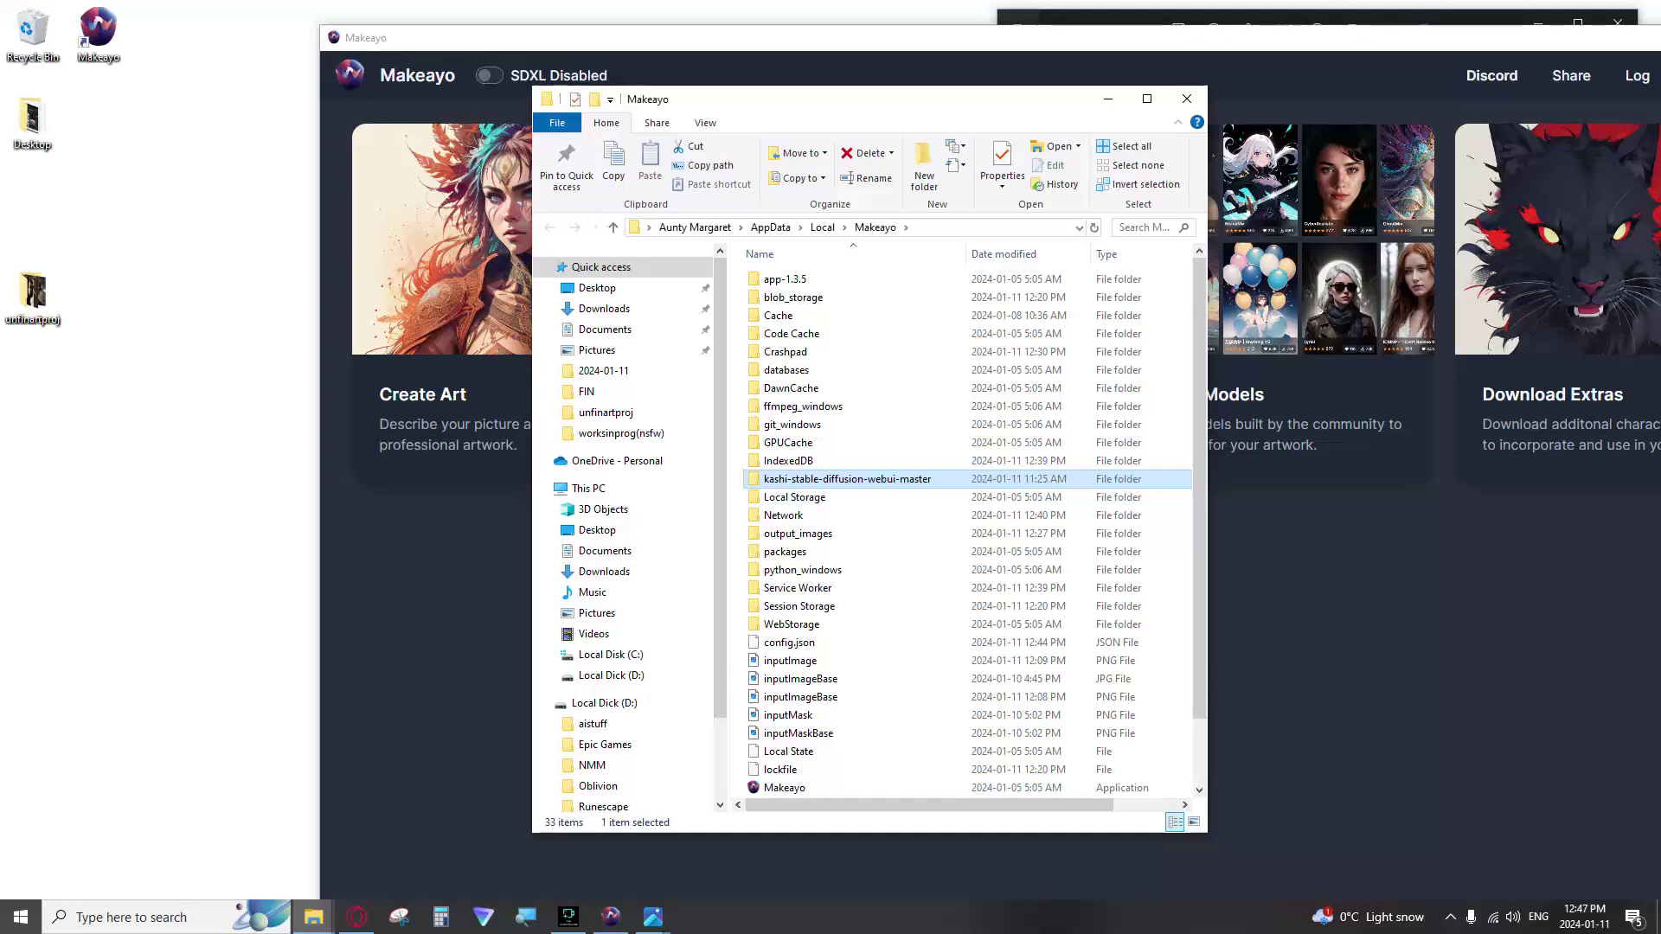
pyautogui.press('Return')
pyautogui.click(814, 461)
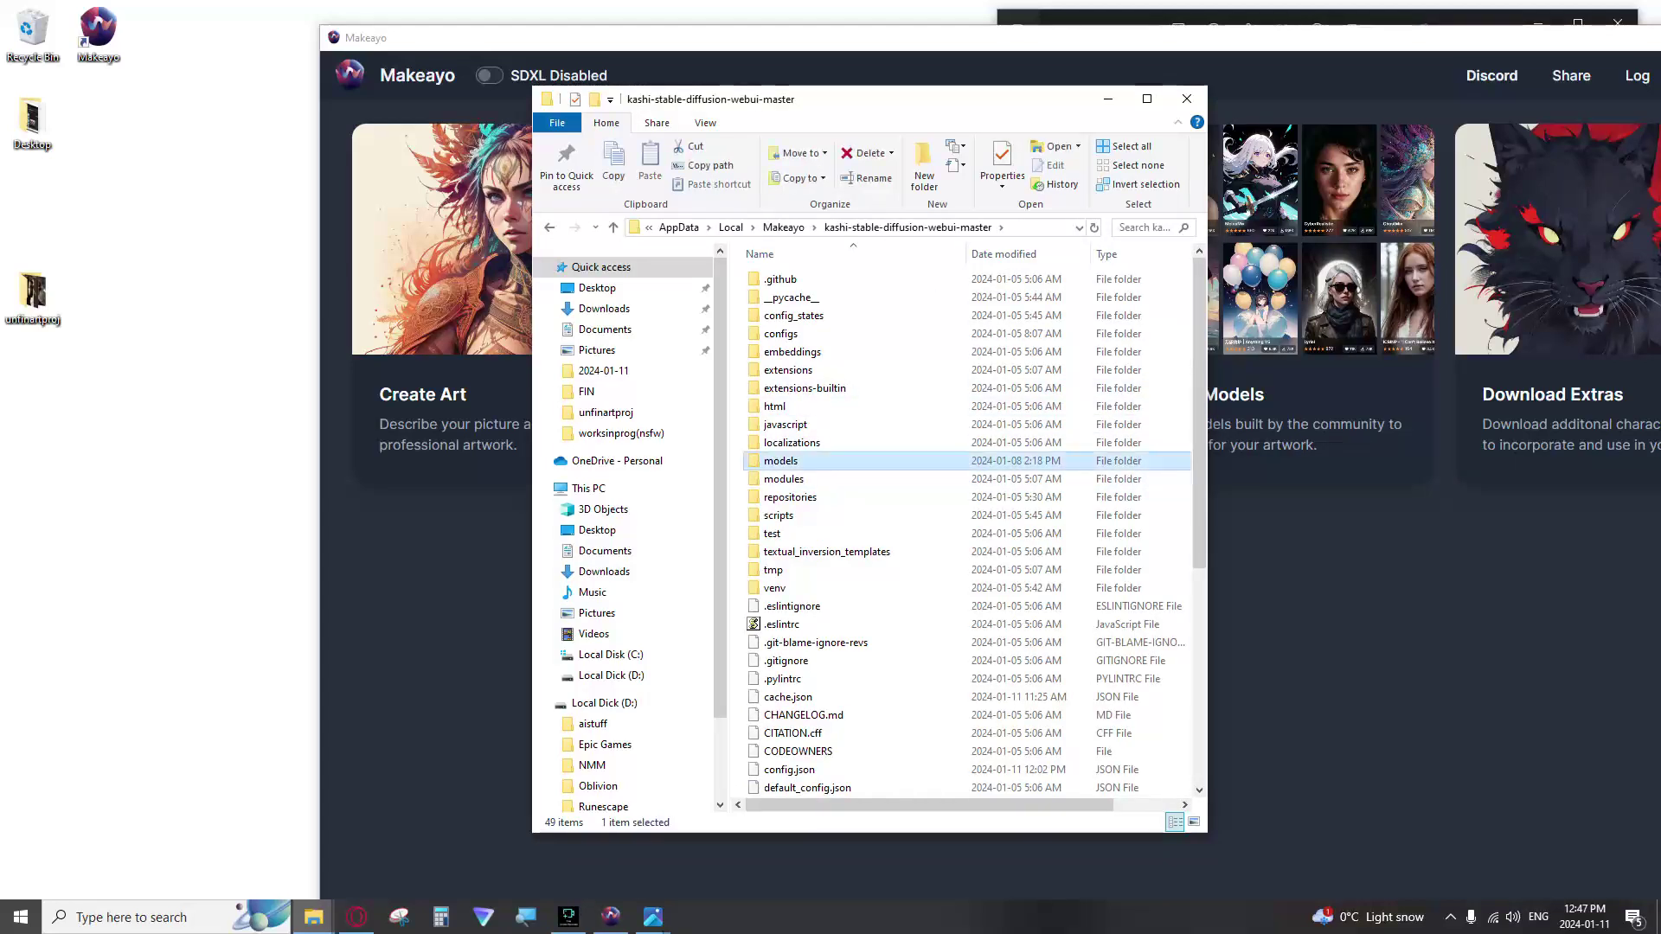
pyautogui.doubleClick(796, 461)
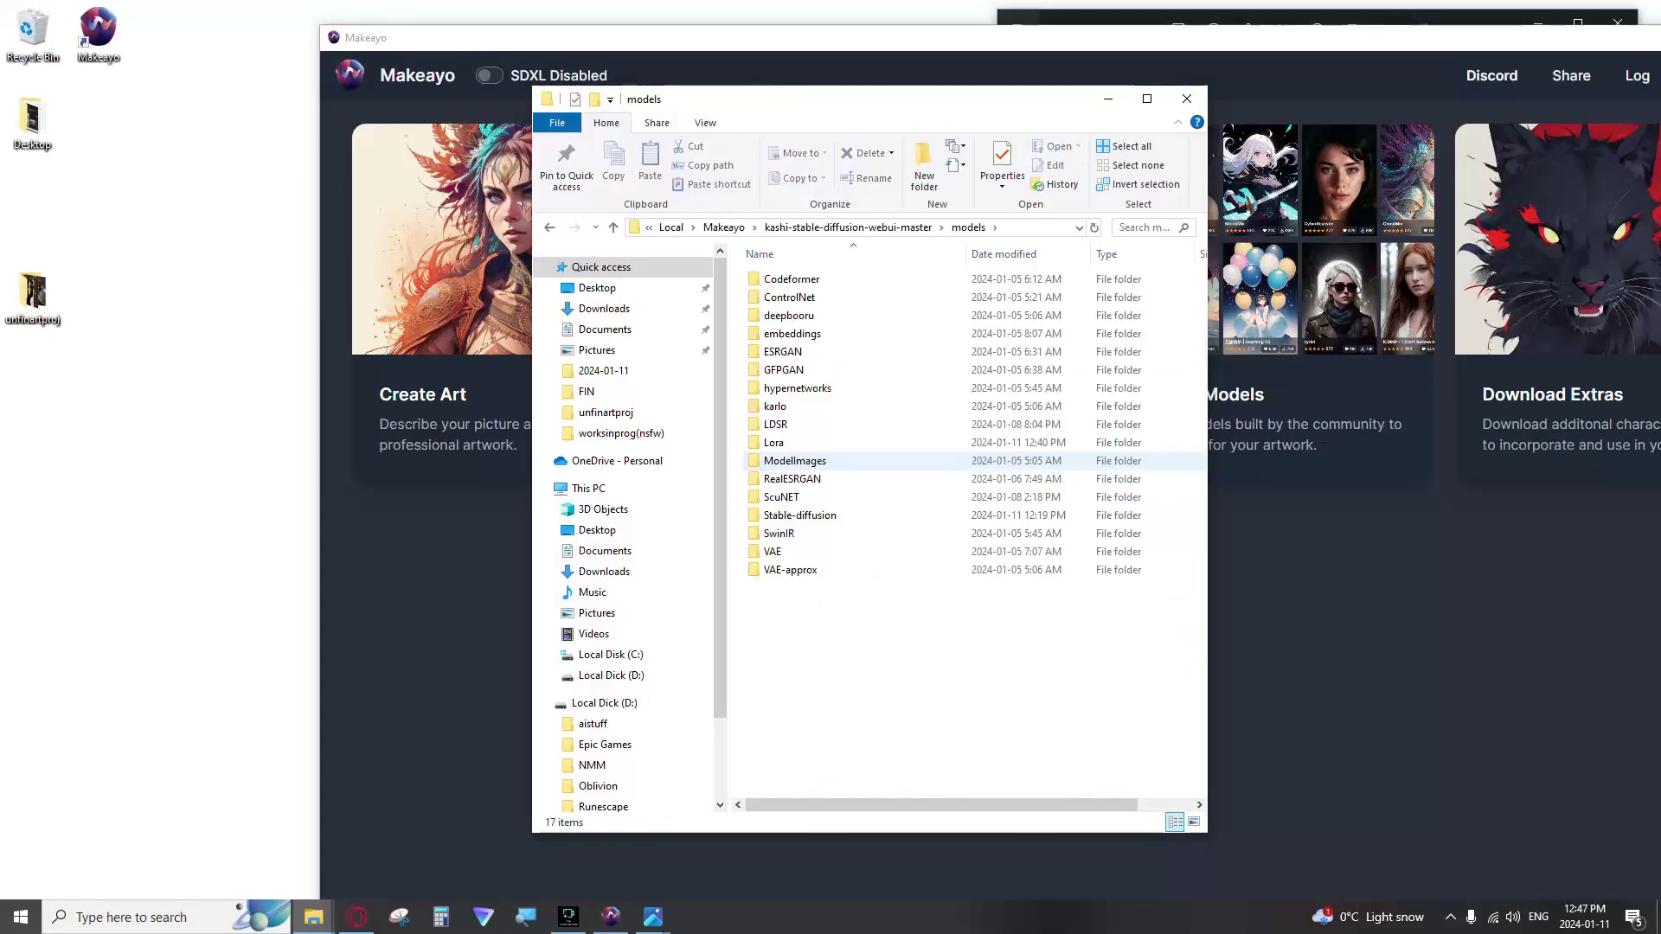
# Step: Examine the contents of the Lora and Stable-diffusion folders and minimize the folder window
pyautogui.doubleClick(796, 443)
pyautogui.click(831, 279)
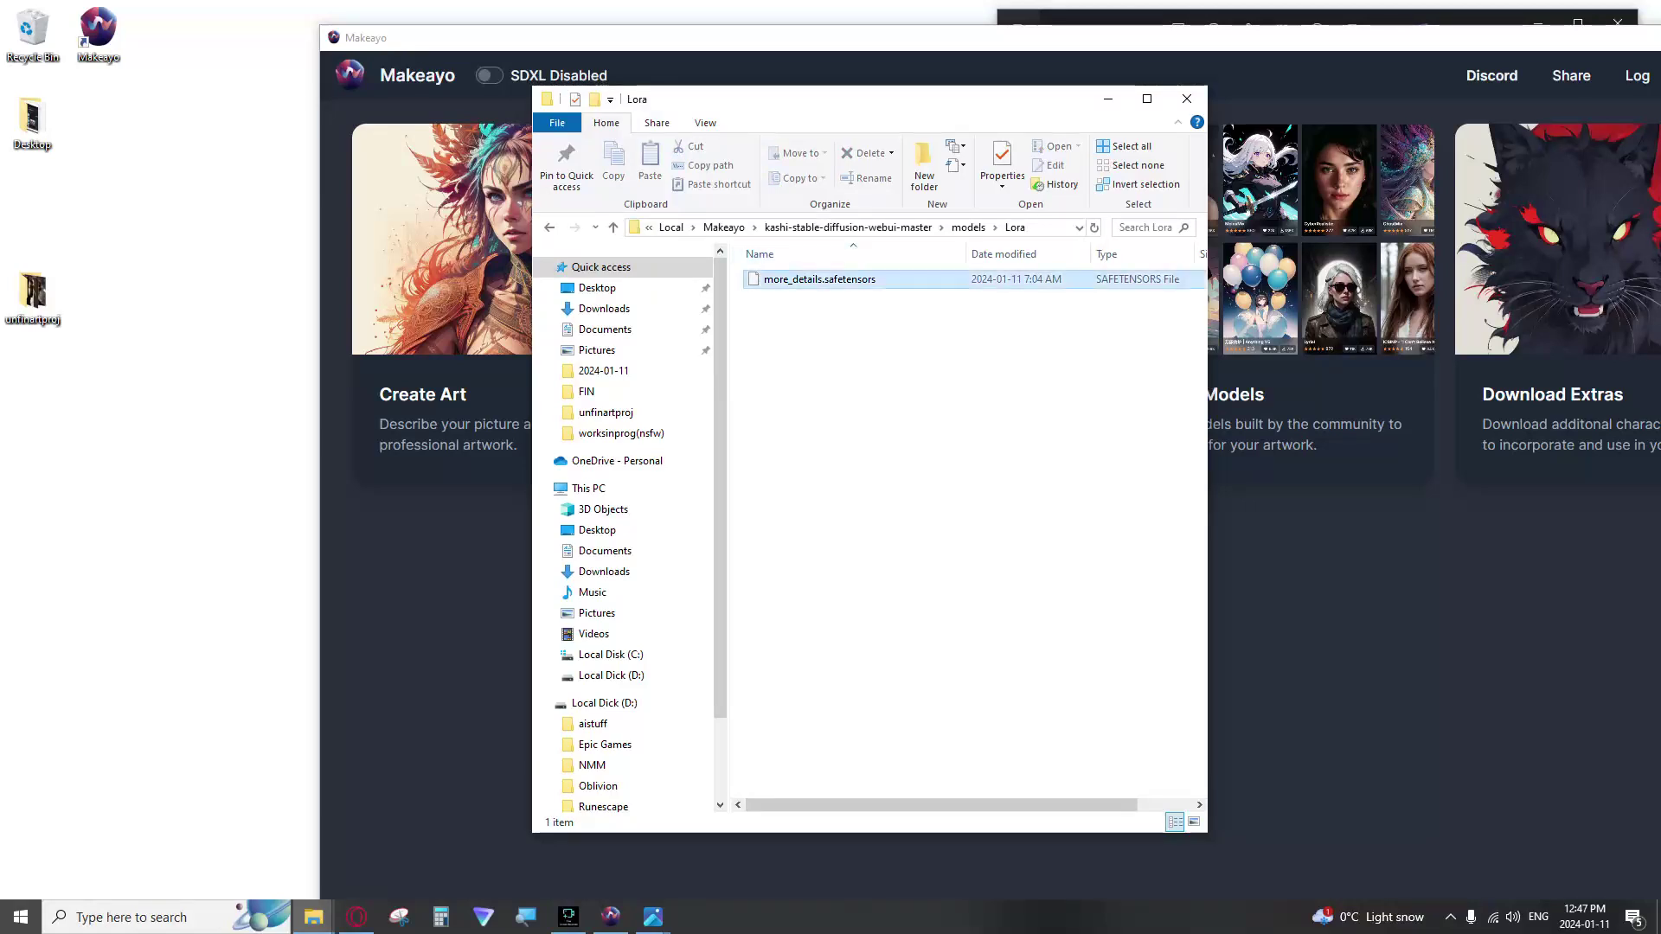
pyautogui.press('BackSpace')
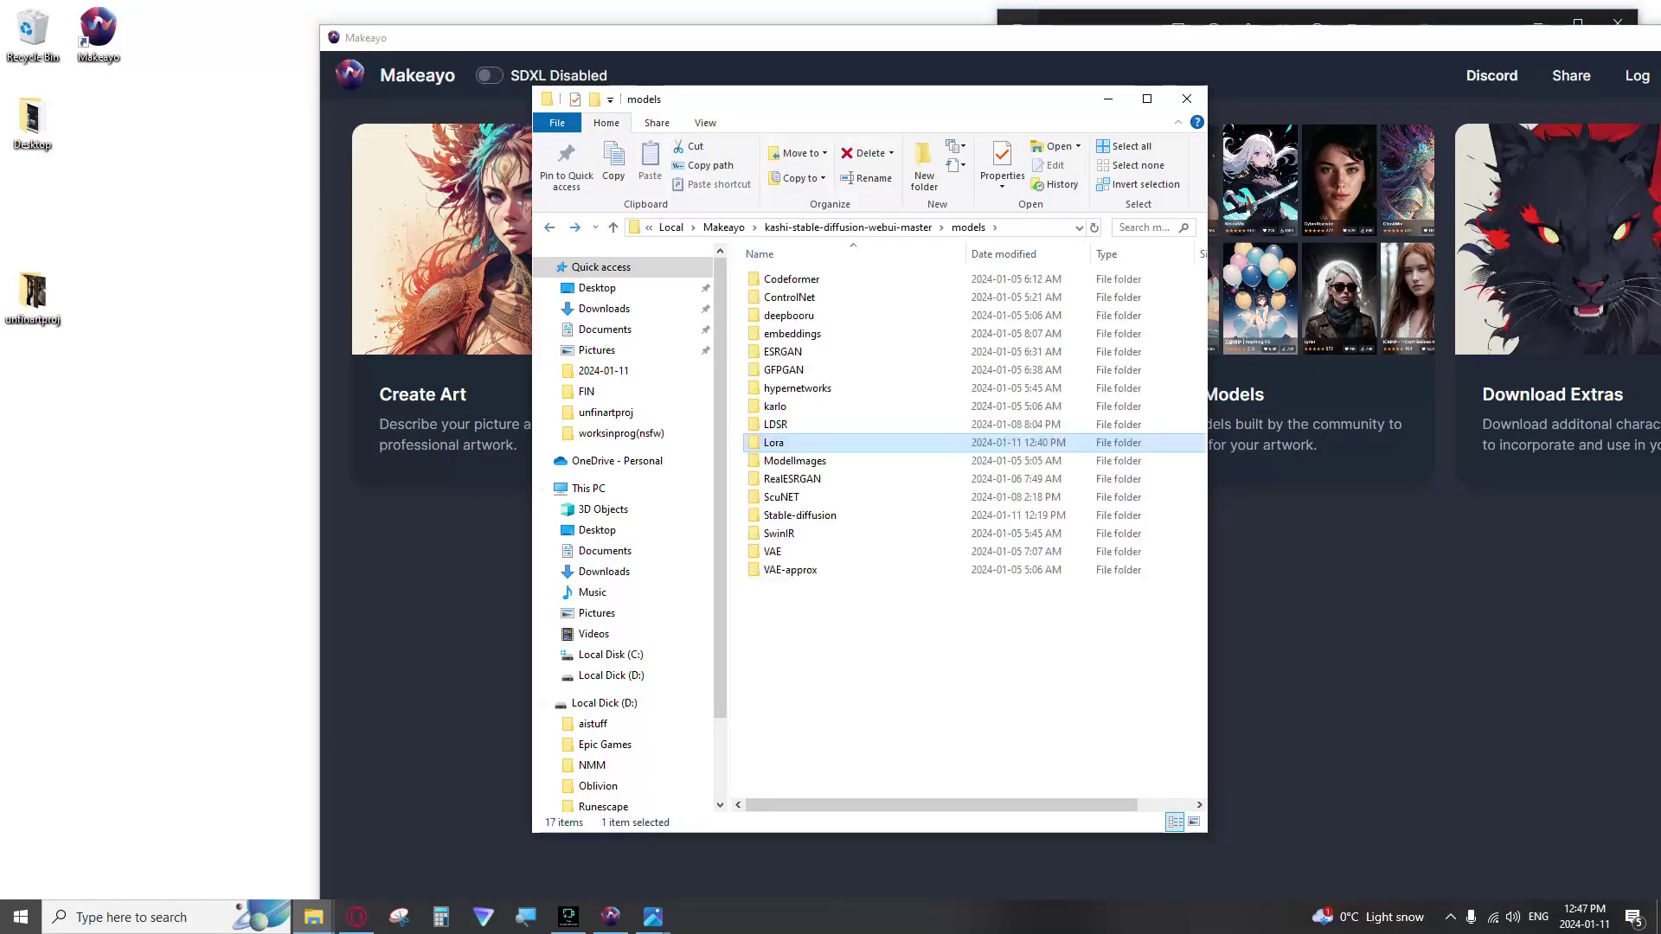
pyautogui.doubleClick(801, 514)
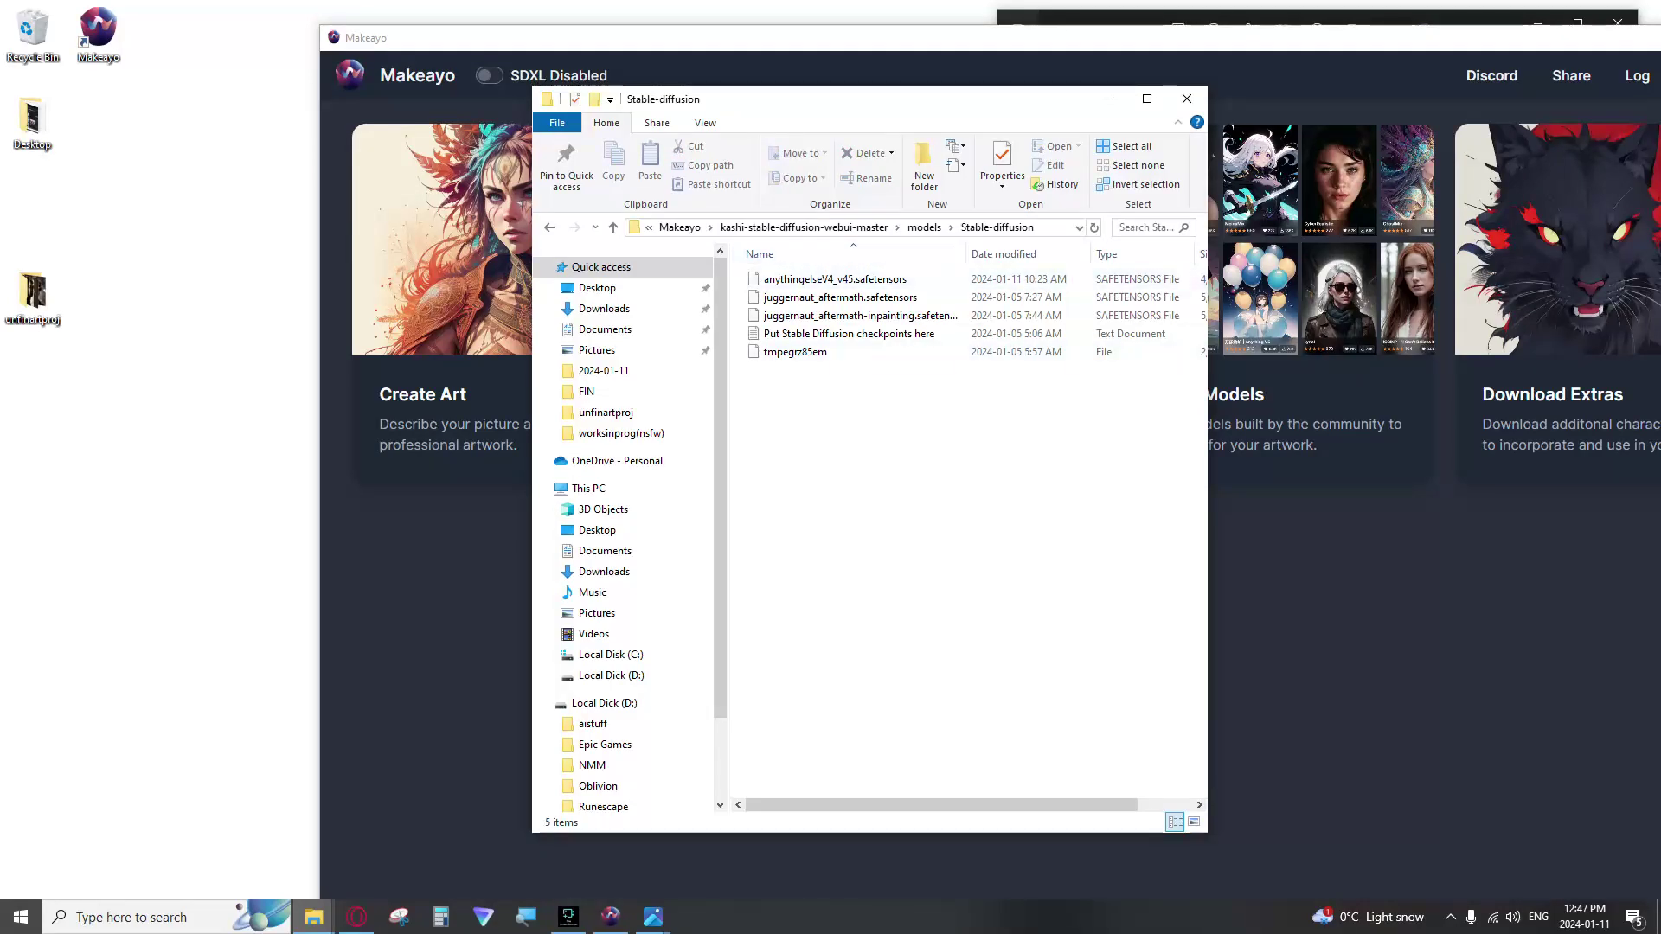
pyautogui.click(1108, 98)
# Step: Open Create Art in Makeayo and reposition the window so it fits fully on the screen
pyautogui.click(525, 303)
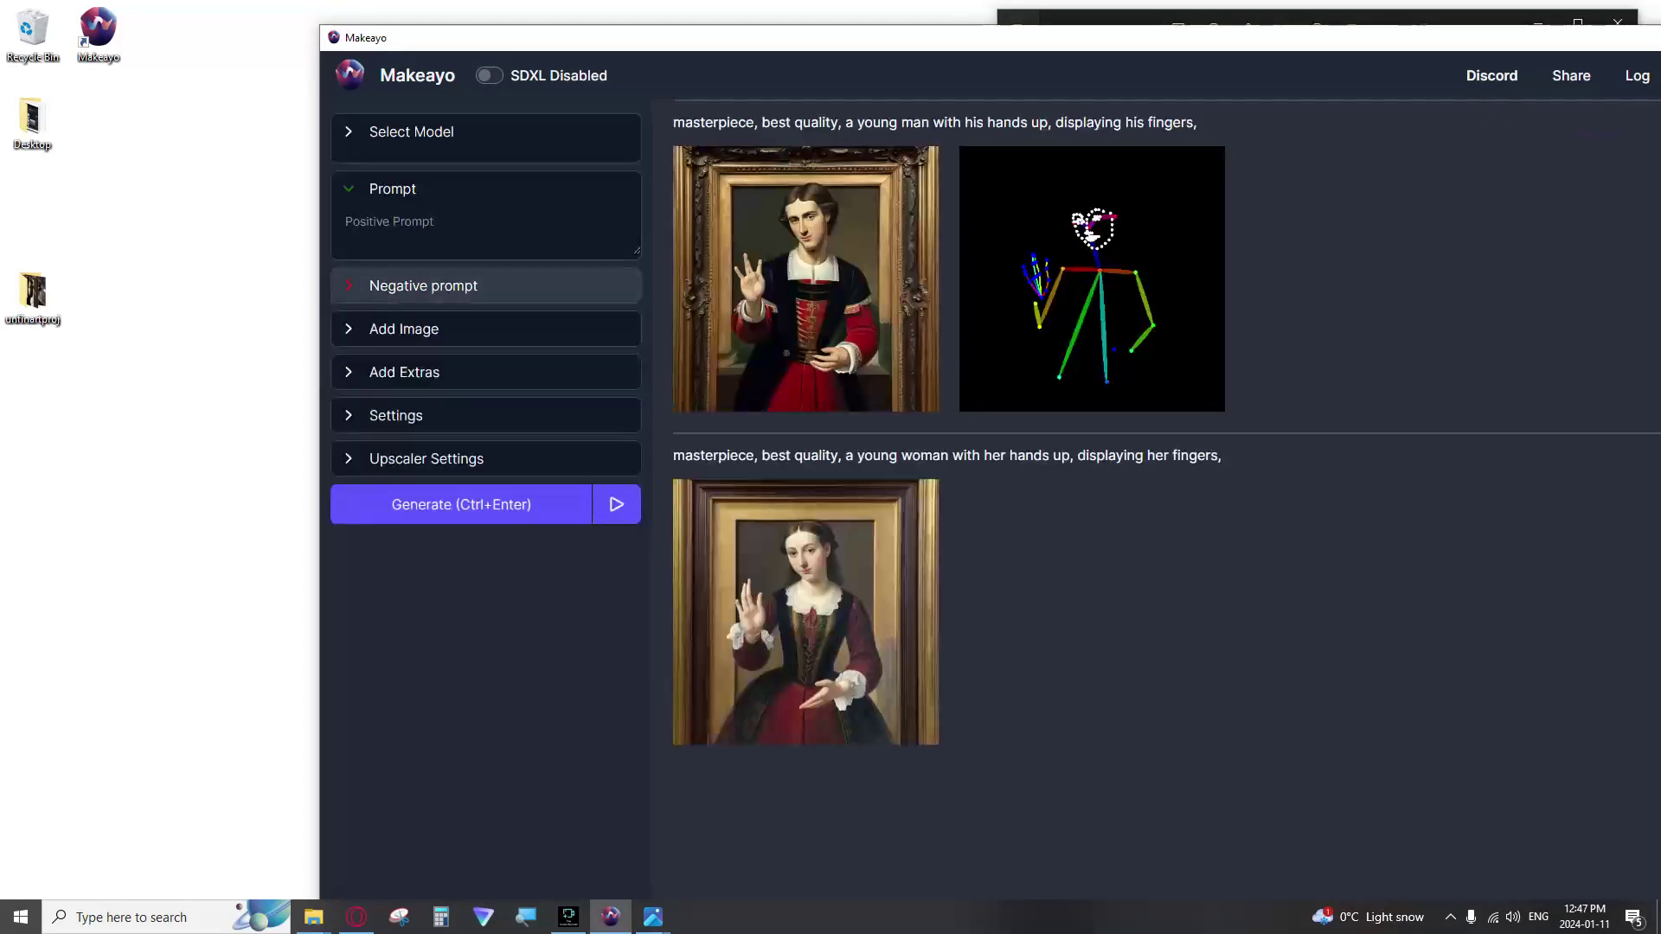
pyautogui.moveTo(1010, 43); pyautogui.dragTo(809, 25)
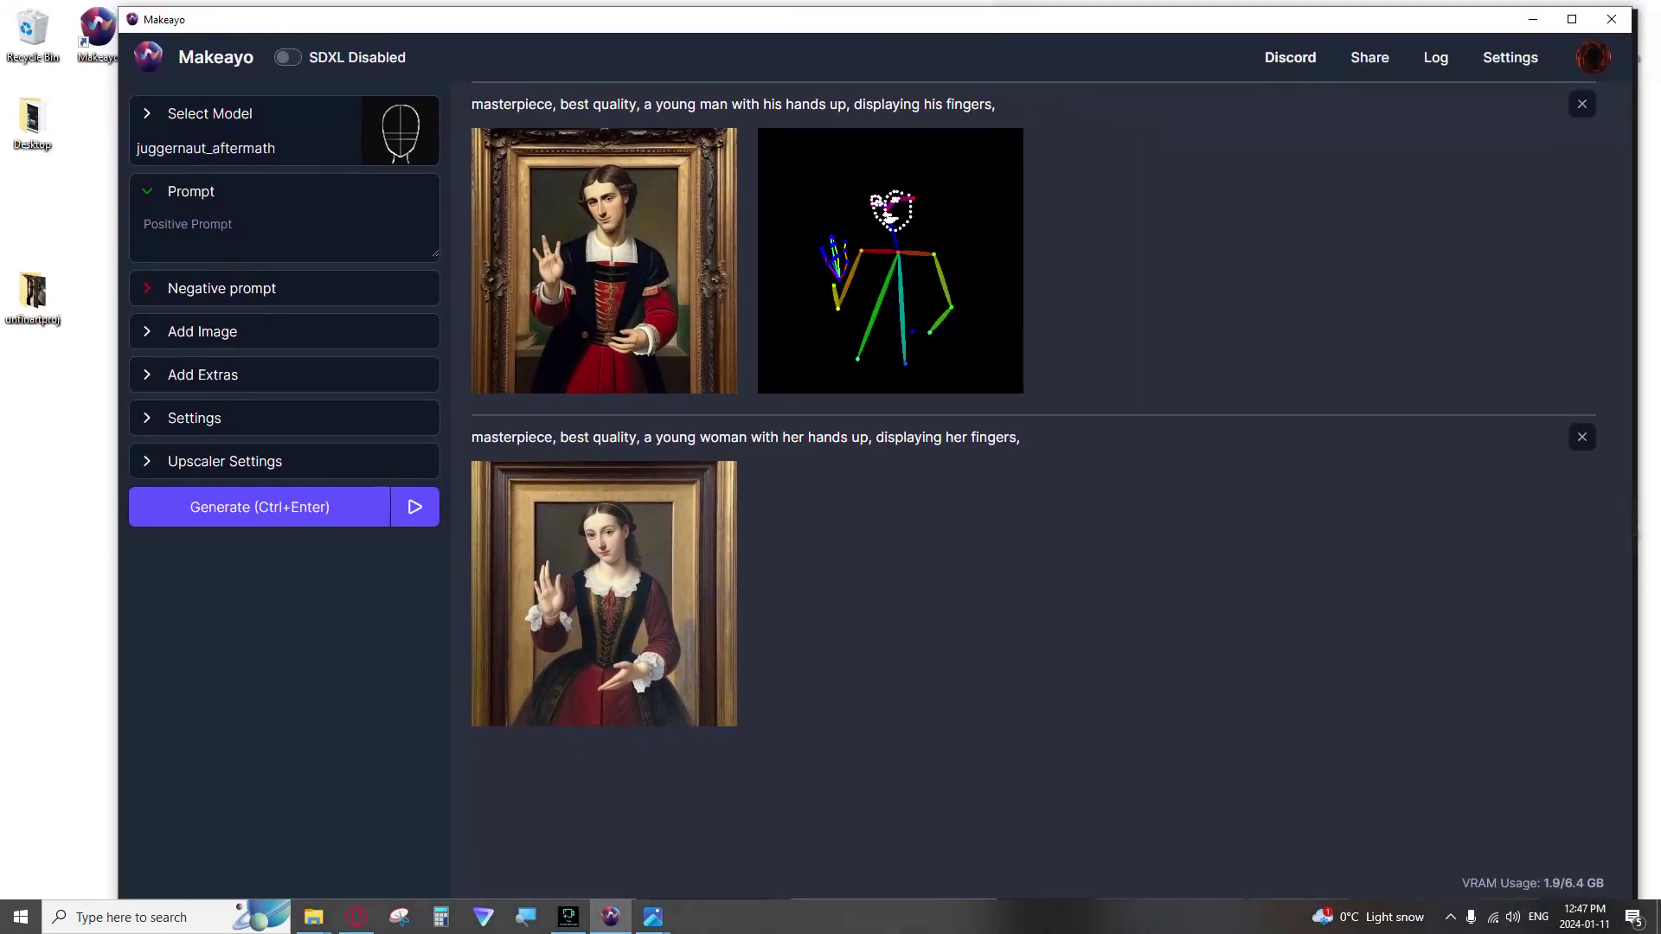
# Step: Examine the models and the extras available for creating art
pyautogui.click(212, 115)
pyautogui.click(212, 115)
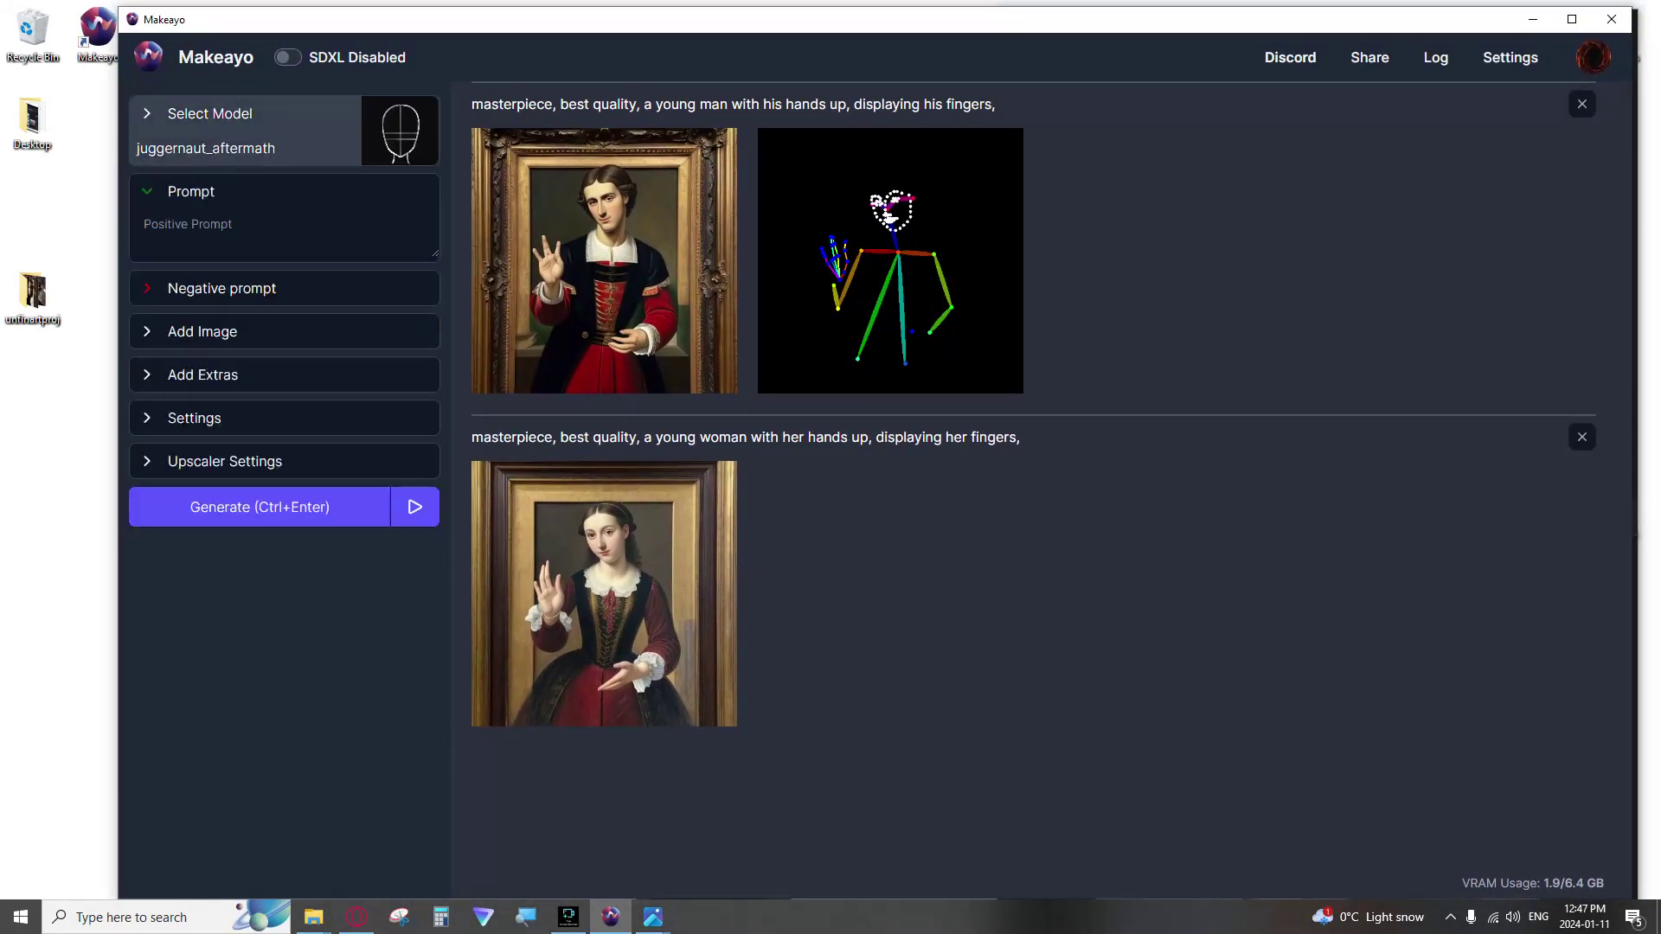
pyautogui.click(212, 121)
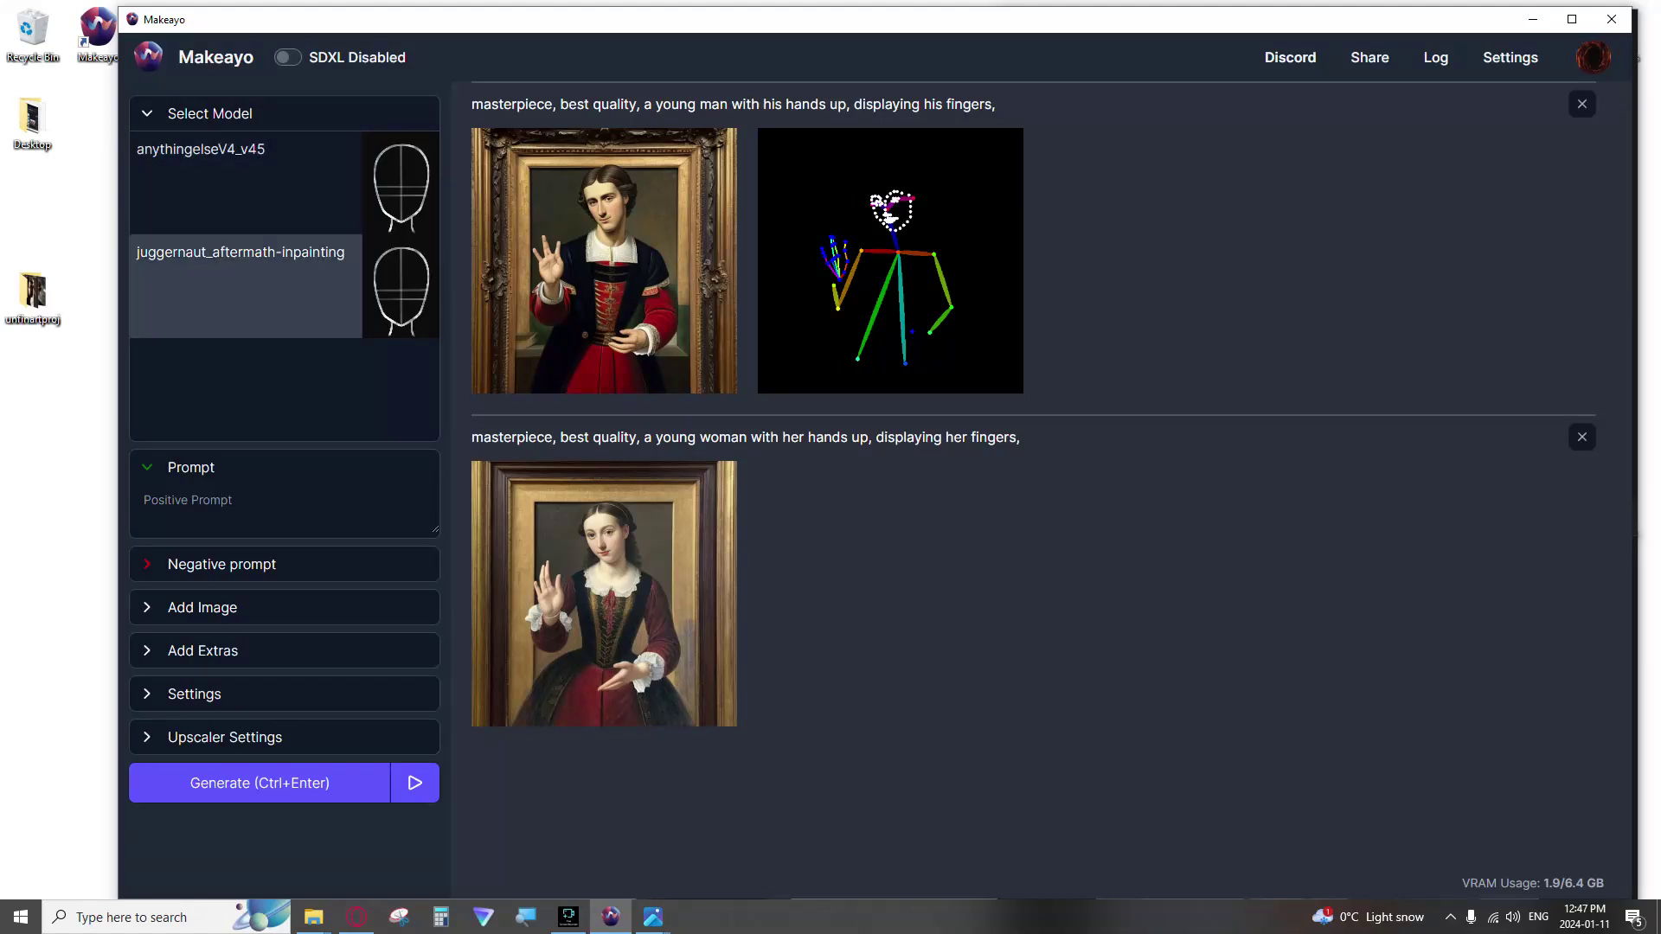
pyautogui.click(242, 286)
pyautogui.click(225, 374)
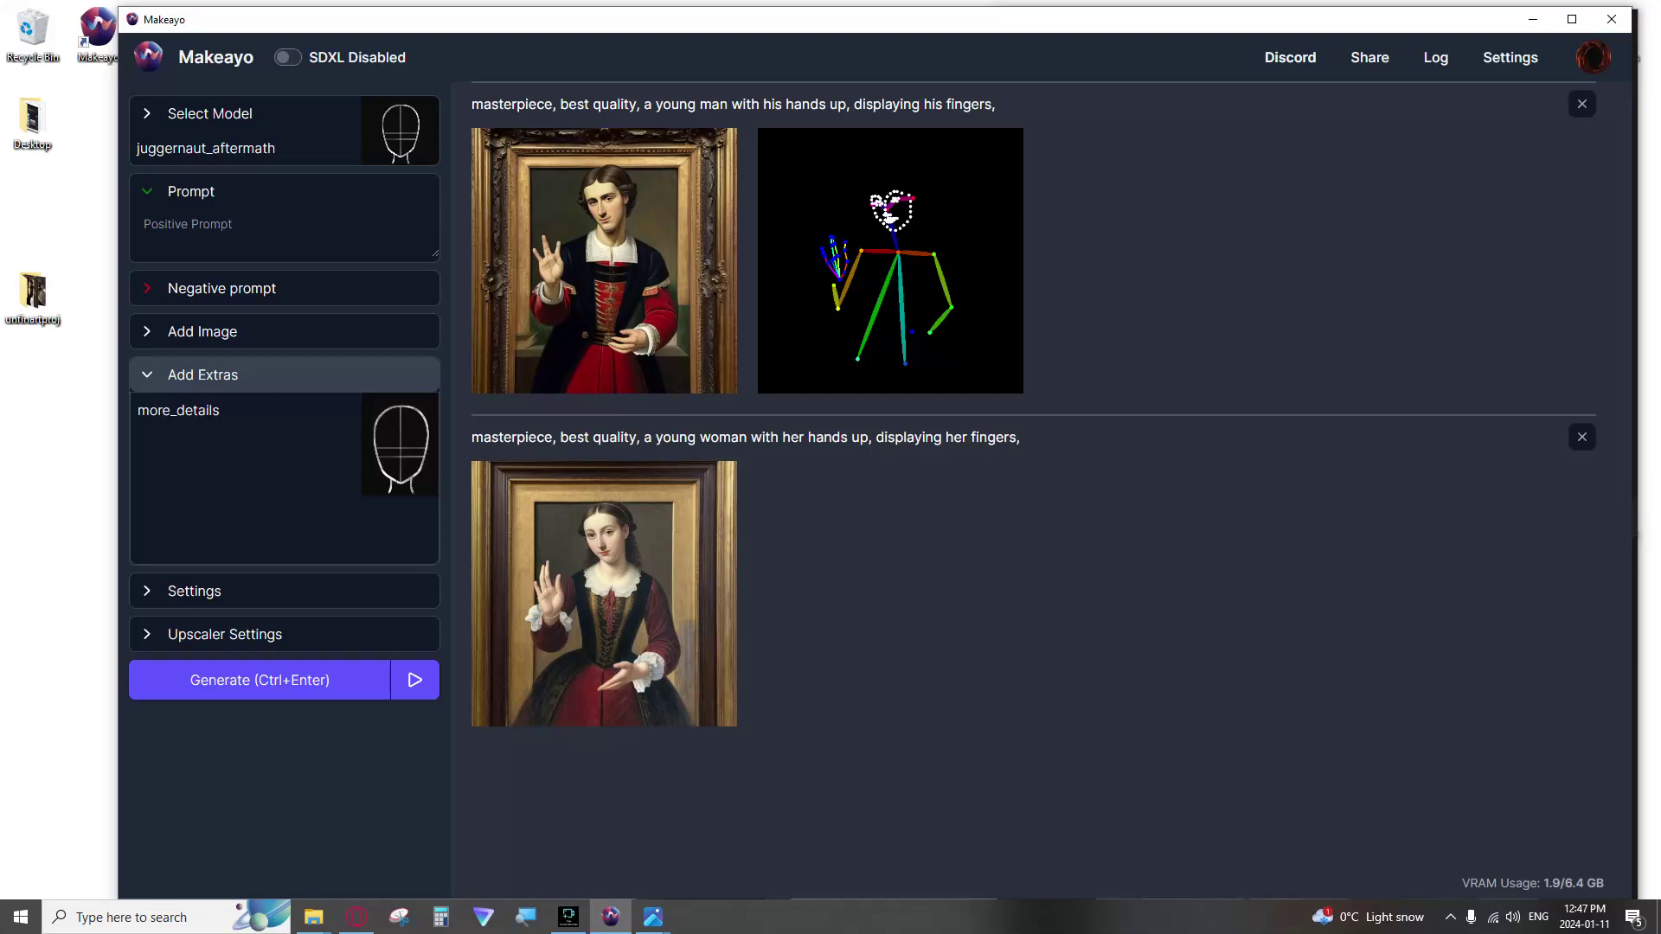
pyautogui.click(203, 375)
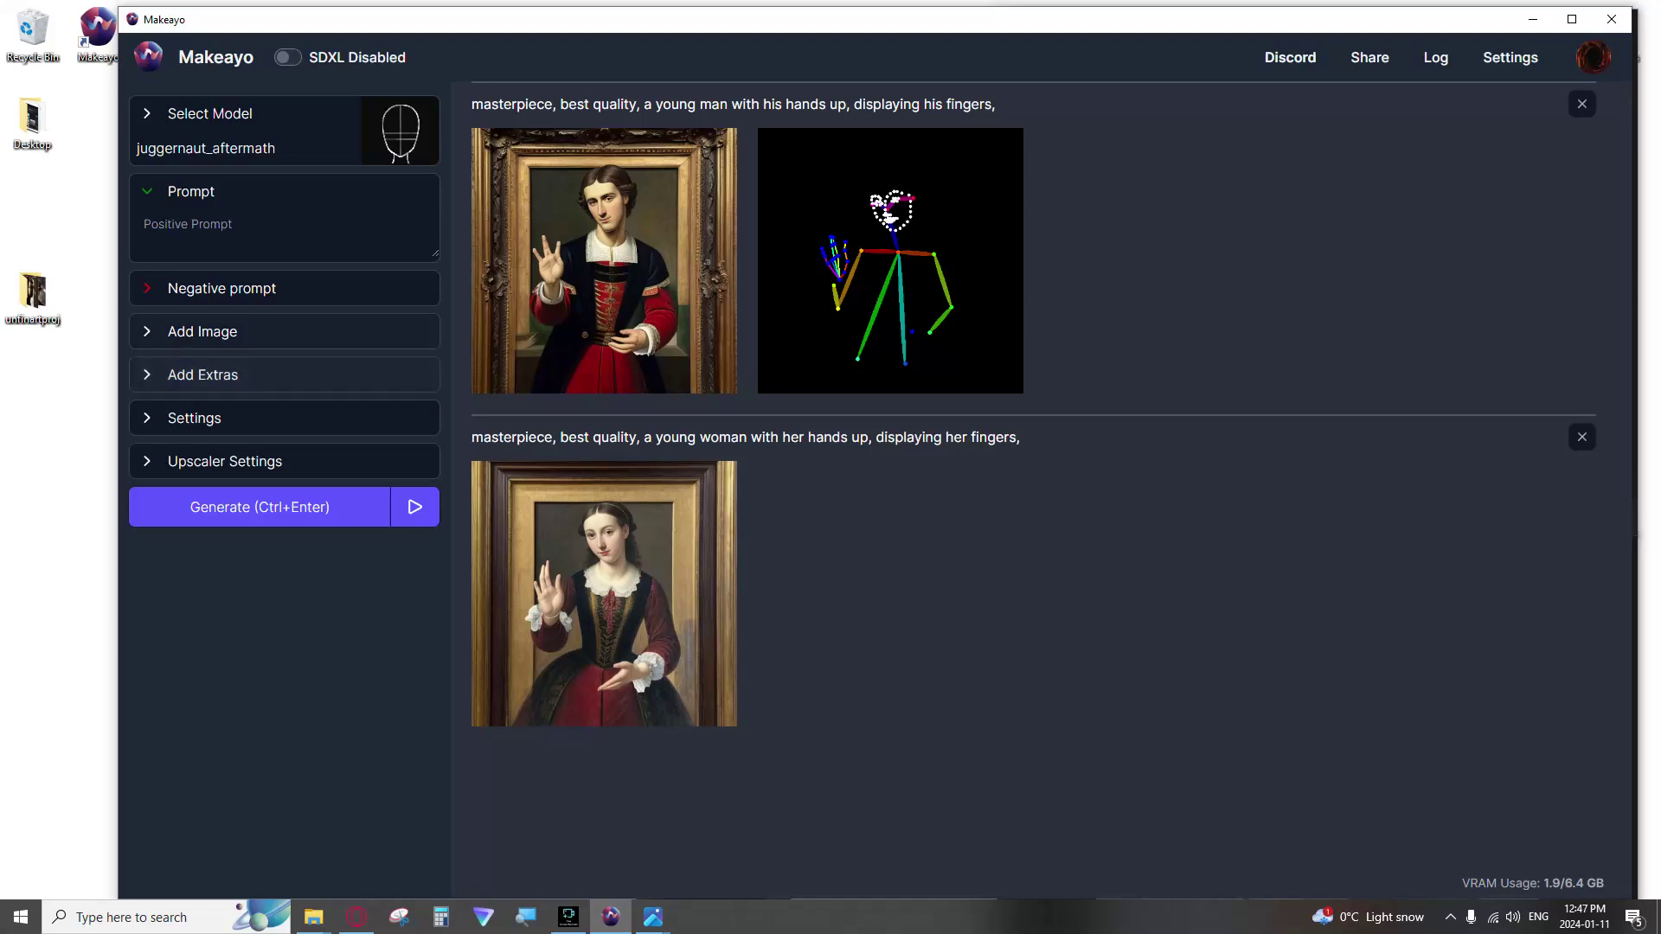
# Step: Expand the negative prompt section and place the cursor in the positive prompt
pyautogui.click(222, 288)
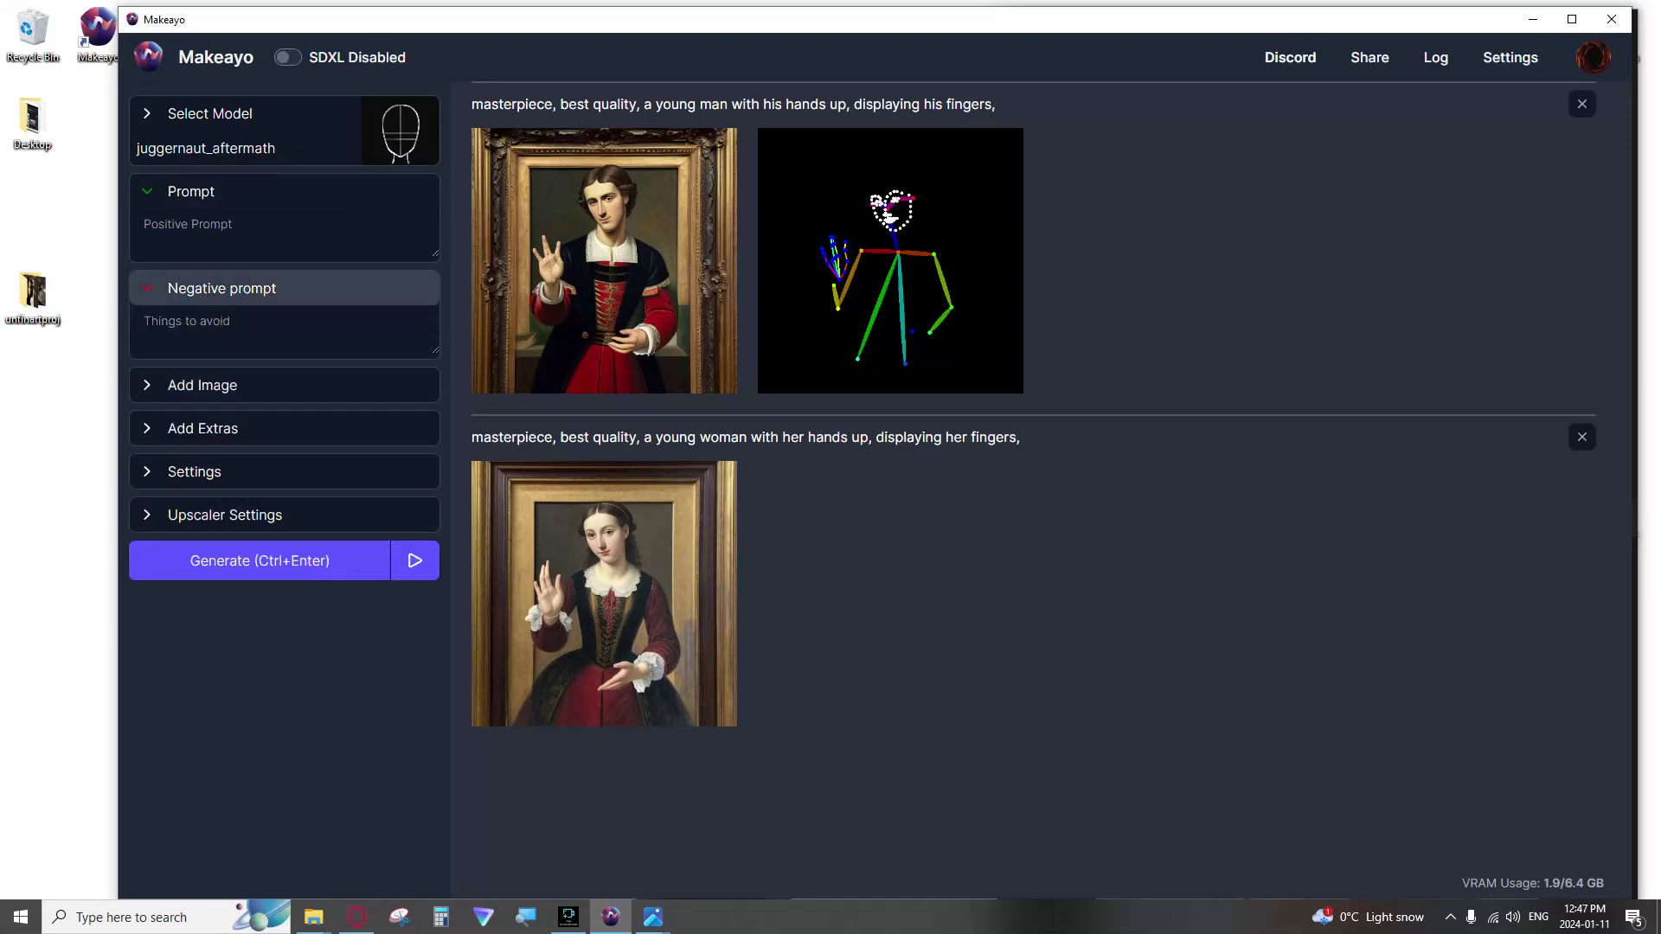
pyautogui.click(225, 226)
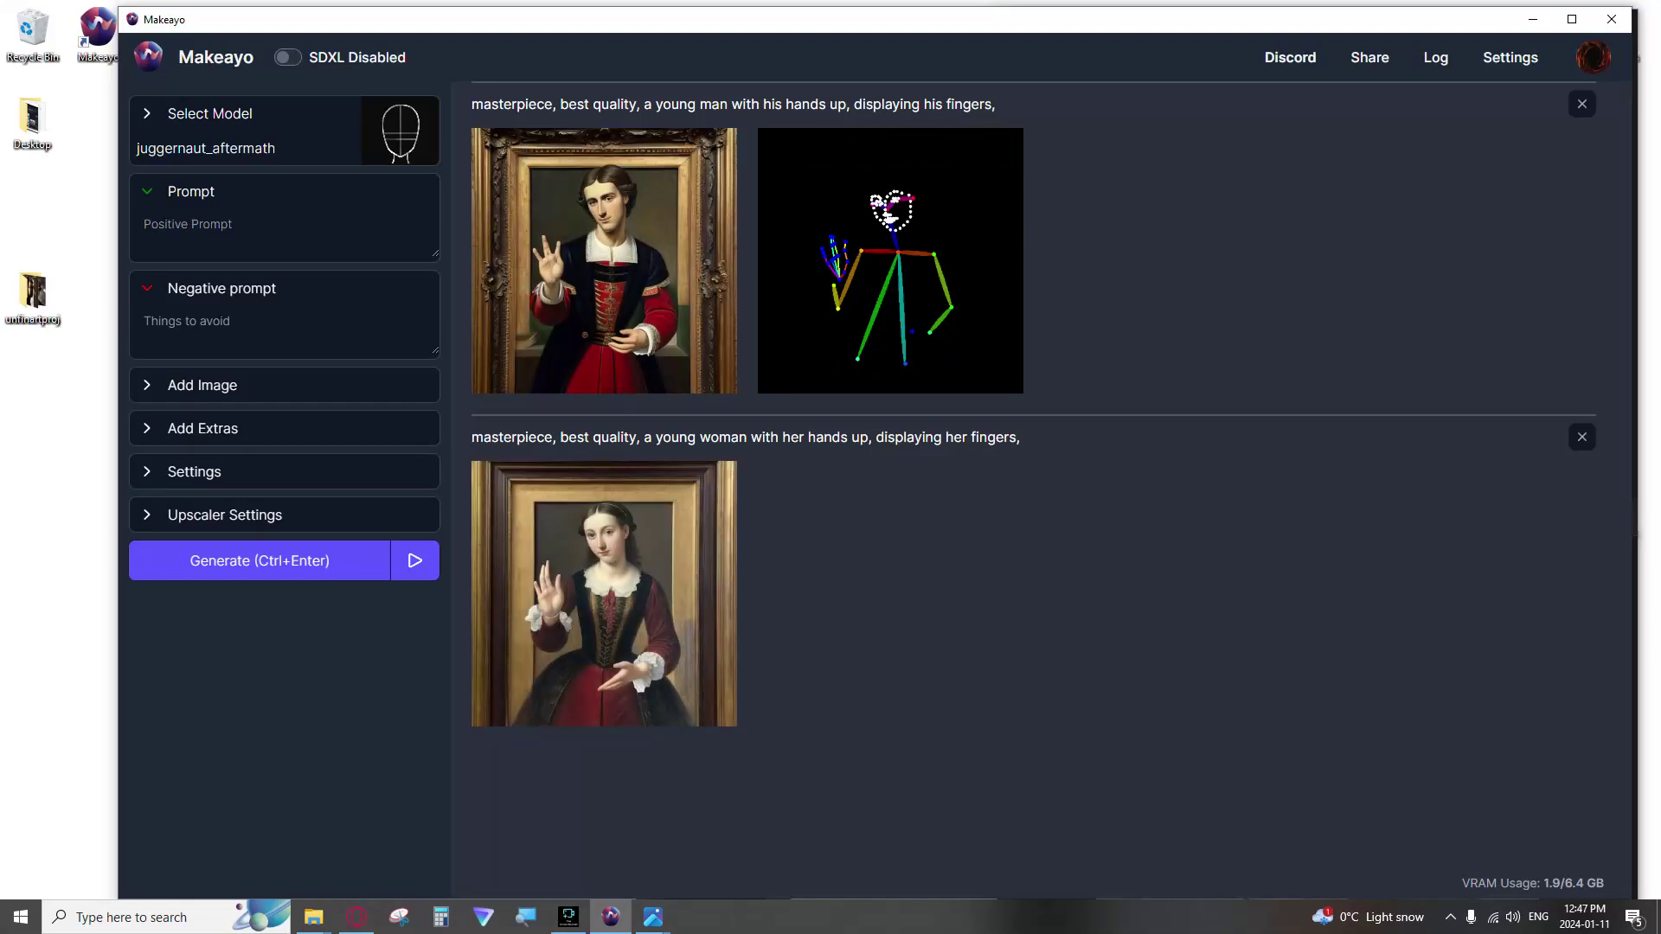
# Step: View the server log and open the general settings page
pyautogui.click(1435, 57)
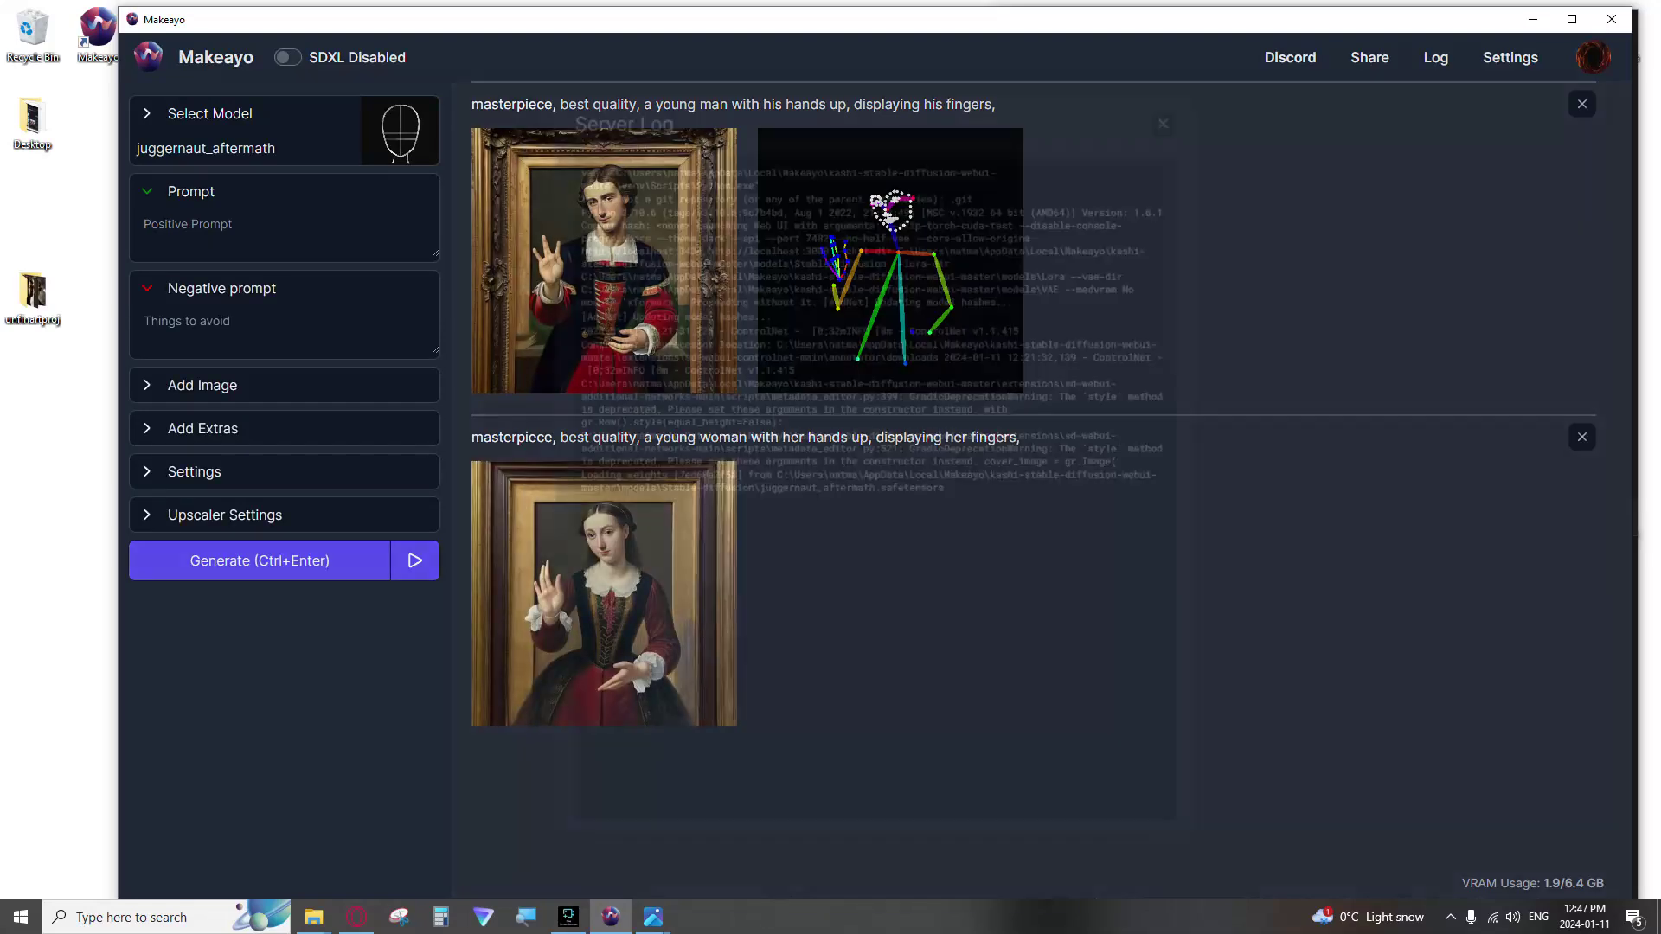
pyautogui.click(1510, 57)
pyautogui.click(1509, 57)
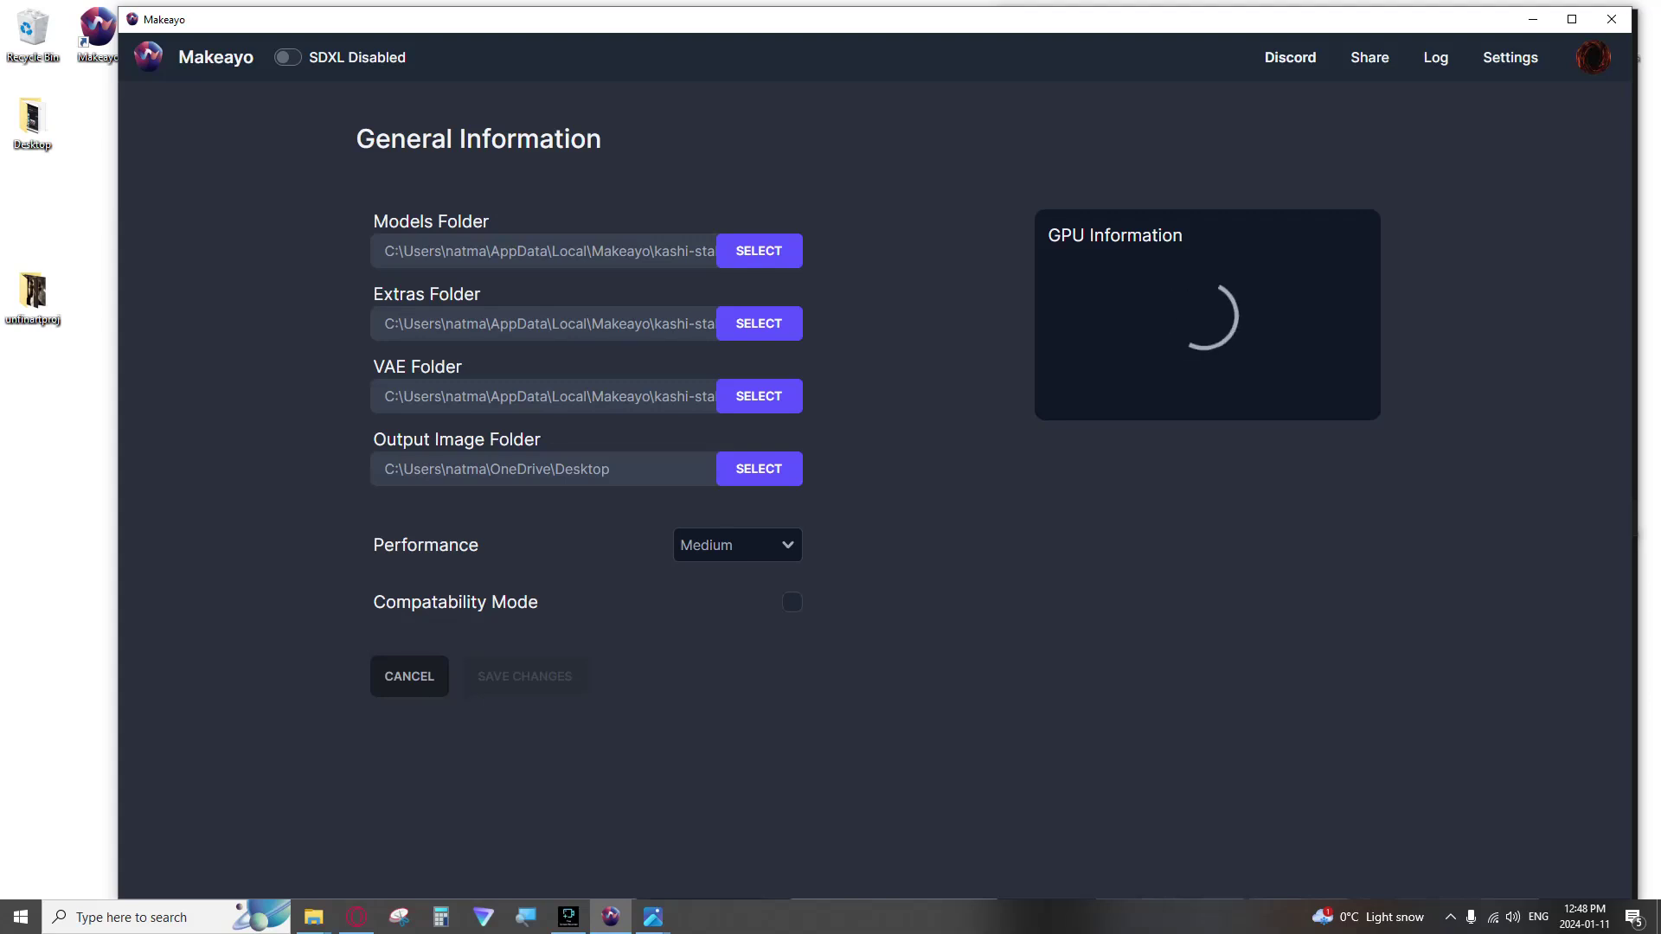
# Step: Bring up the opusafter.png portrait, move its window over the settings page and minimize it
pyautogui.click(653, 917)
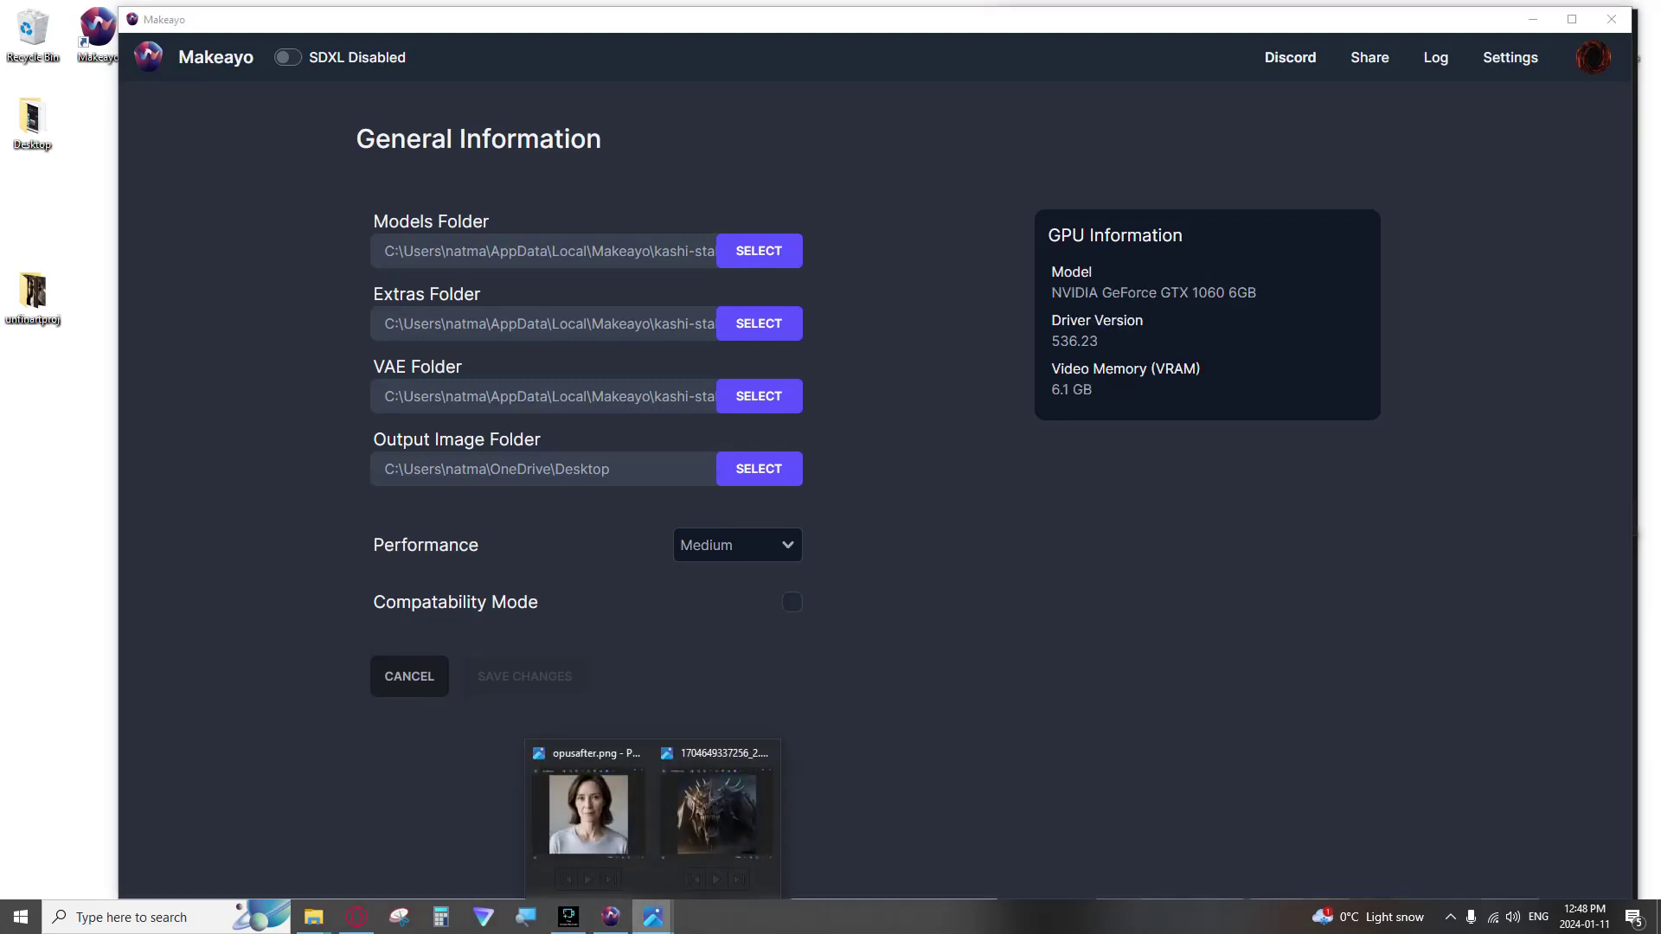
pyautogui.click(588, 809)
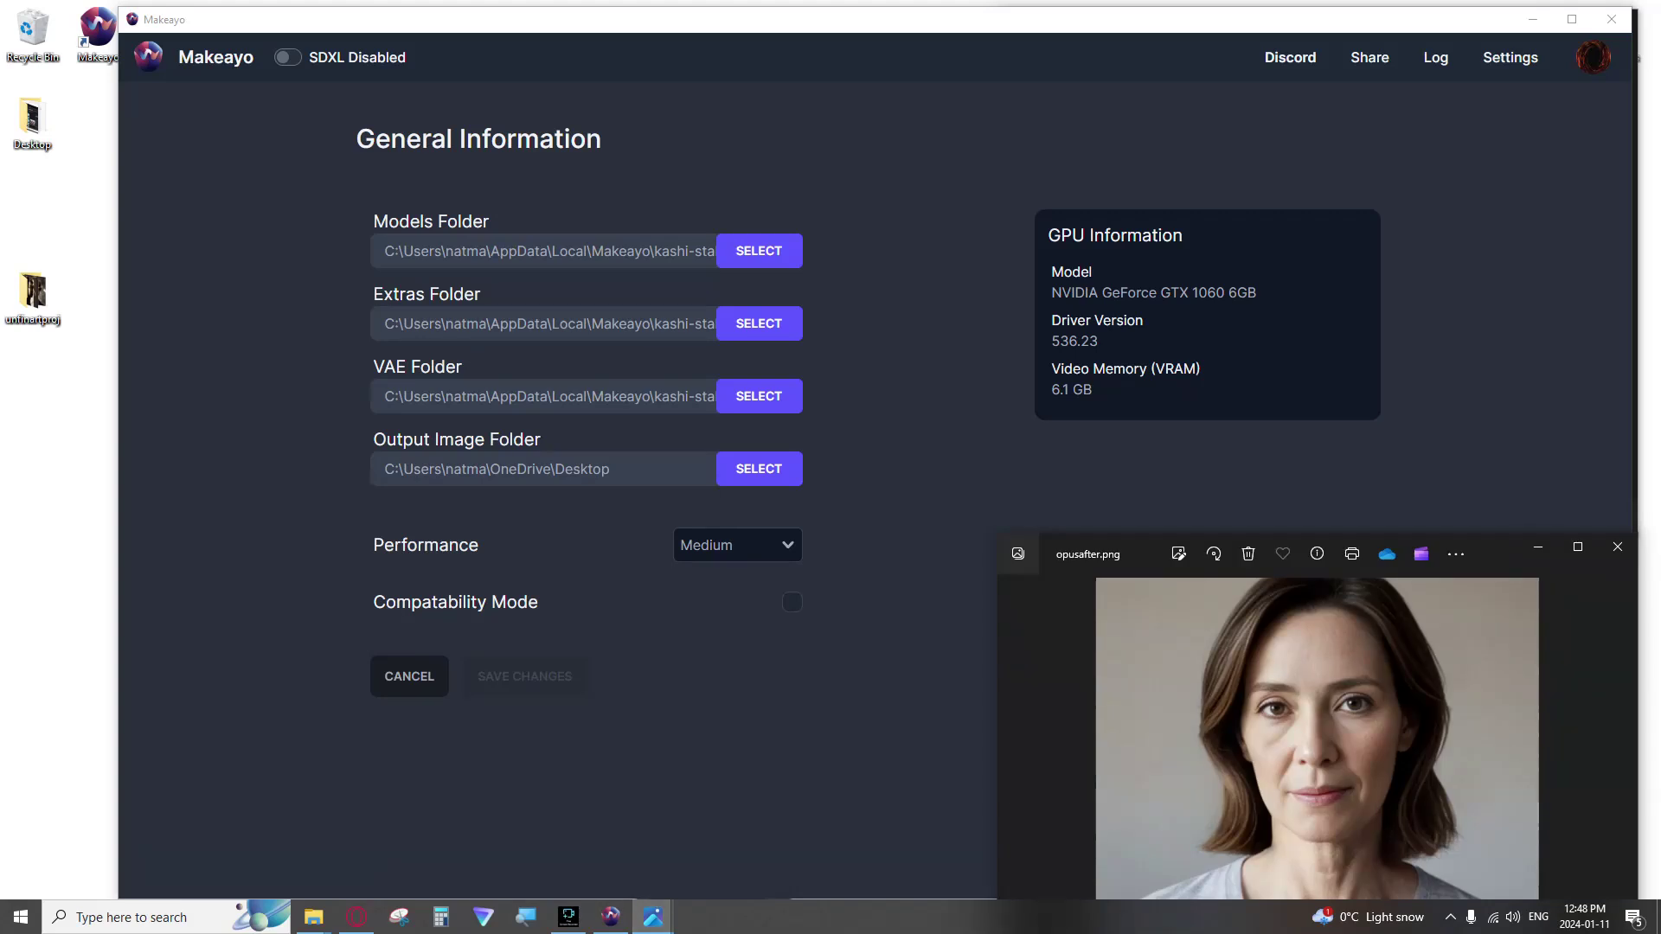
pyautogui.moveTo(1498, 548); pyautogui.dragTo(1324, 283)
pyautogui.click(1366, 282)
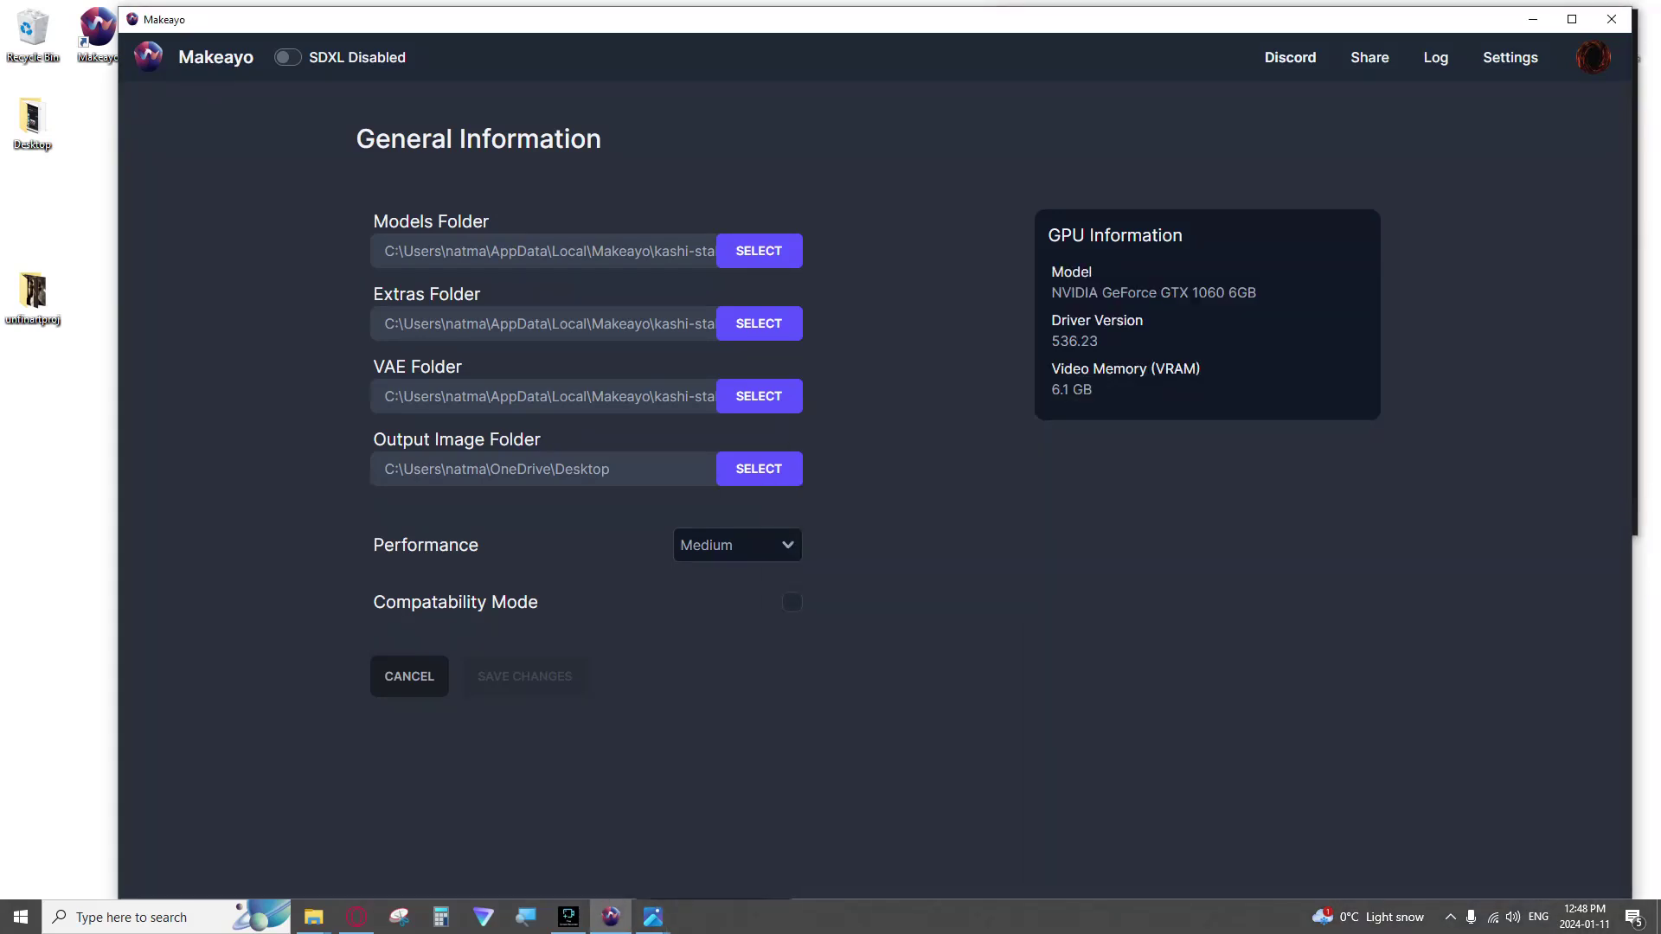
# Step: Highlight the GPU model, driver version and video memory details on the settings page
pyautogui.moveTo(1051, 292); pyautogui.dragTo(1204, 394)
pyautogui.click(1211, 394)
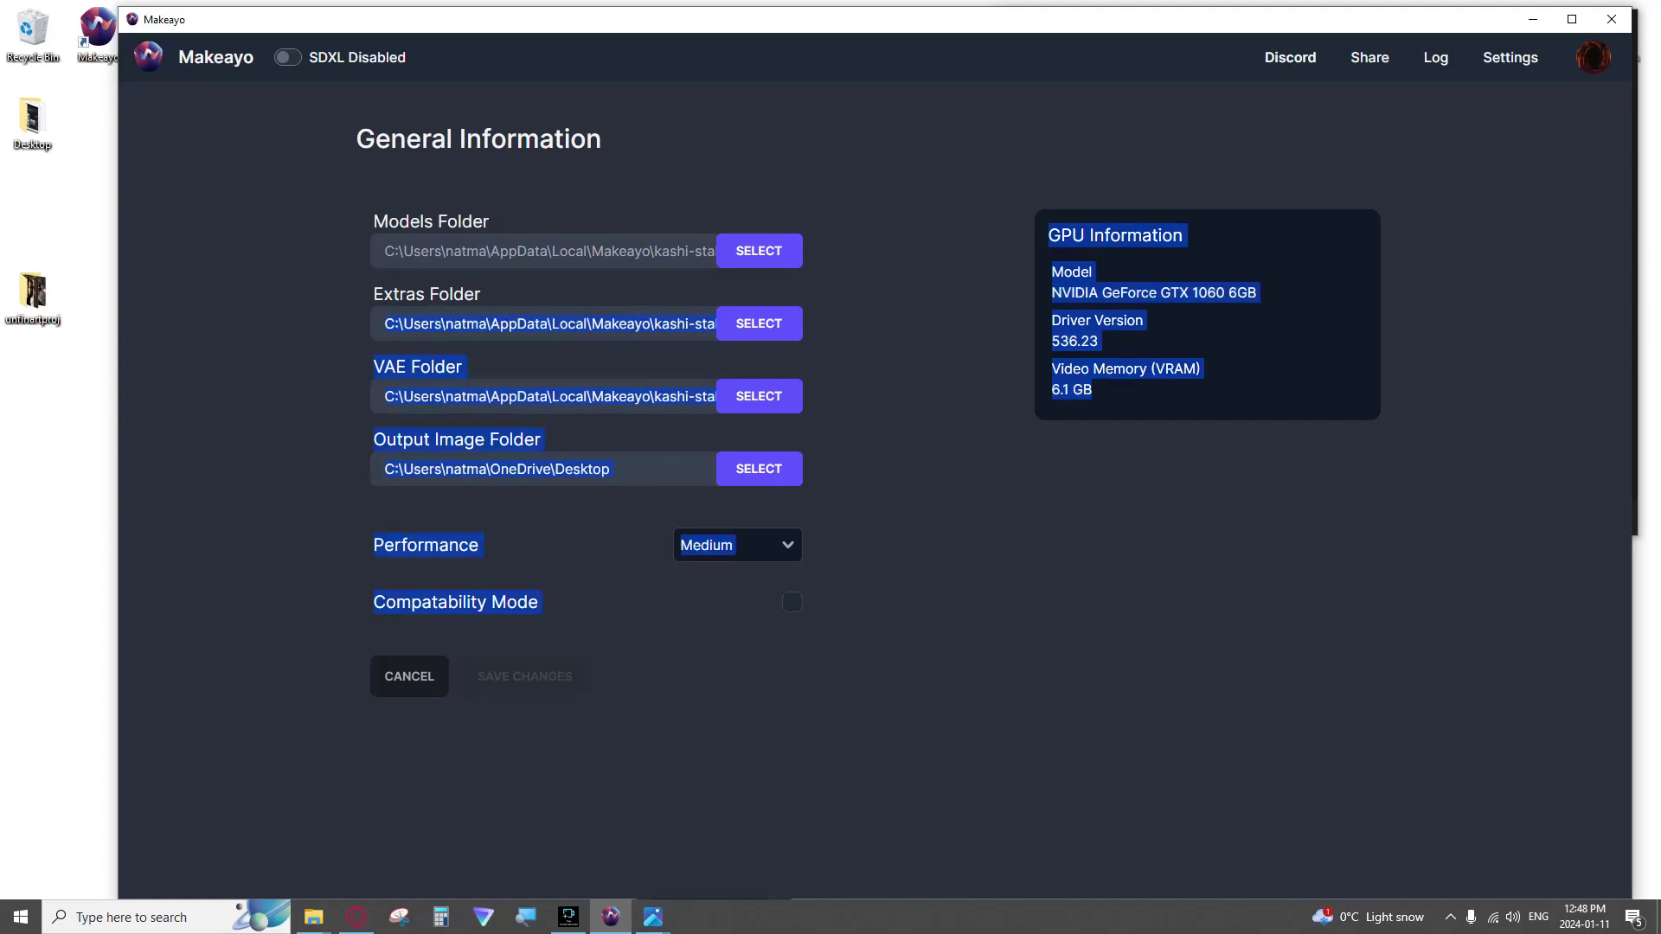